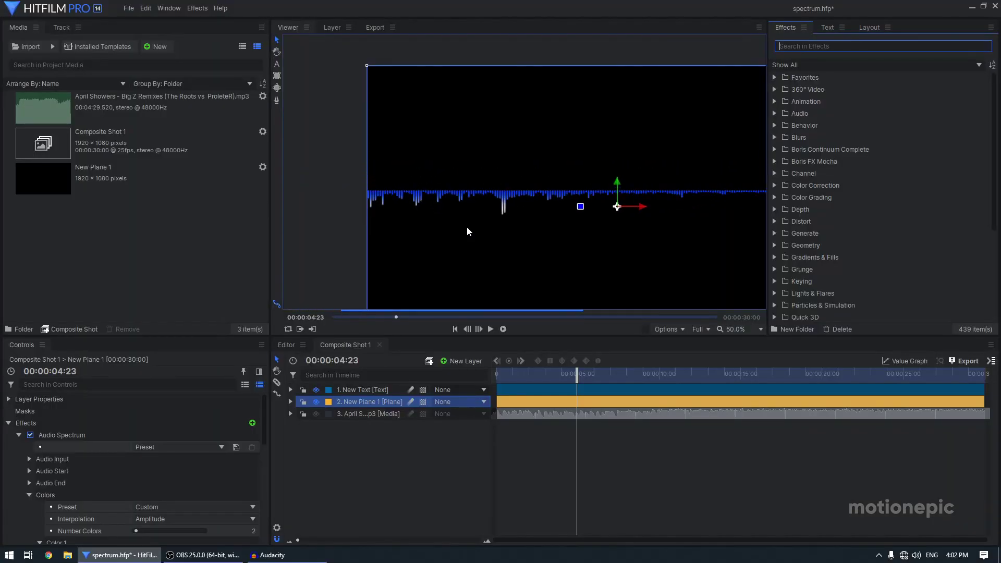
Reframe the viewer on the example composite
drag(702, 270, 677, 255)
Set up a new composite shot named main with a 10-second duration and 30 fps
click(159, 48)
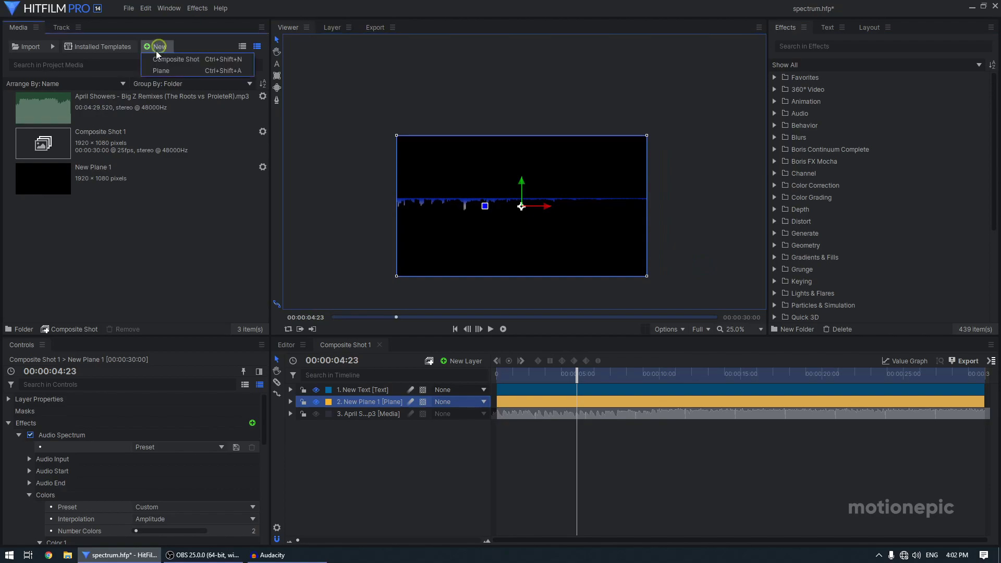
click(160, 58)
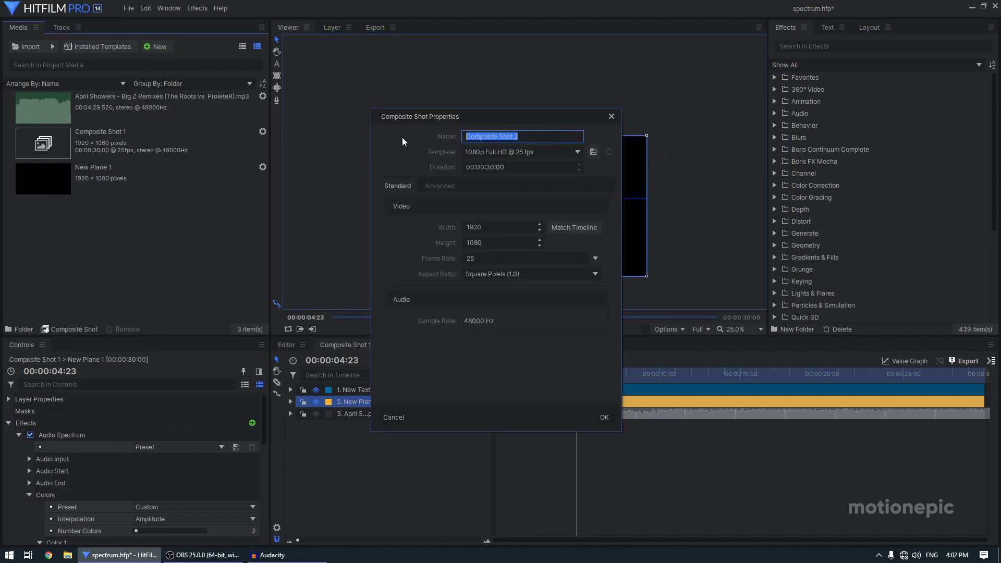
text(main)
click(491, 166)
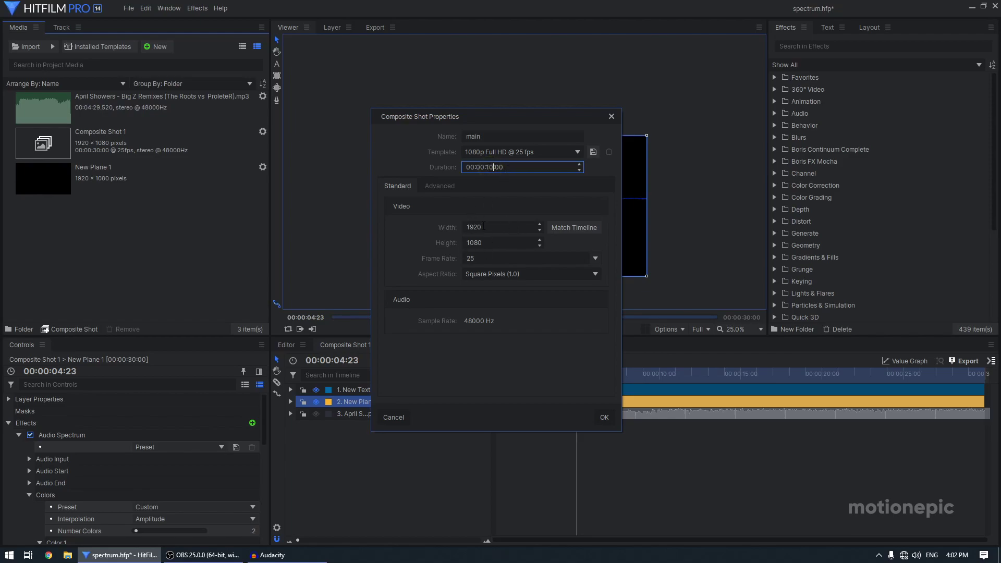
text(10)
click(595, 258)
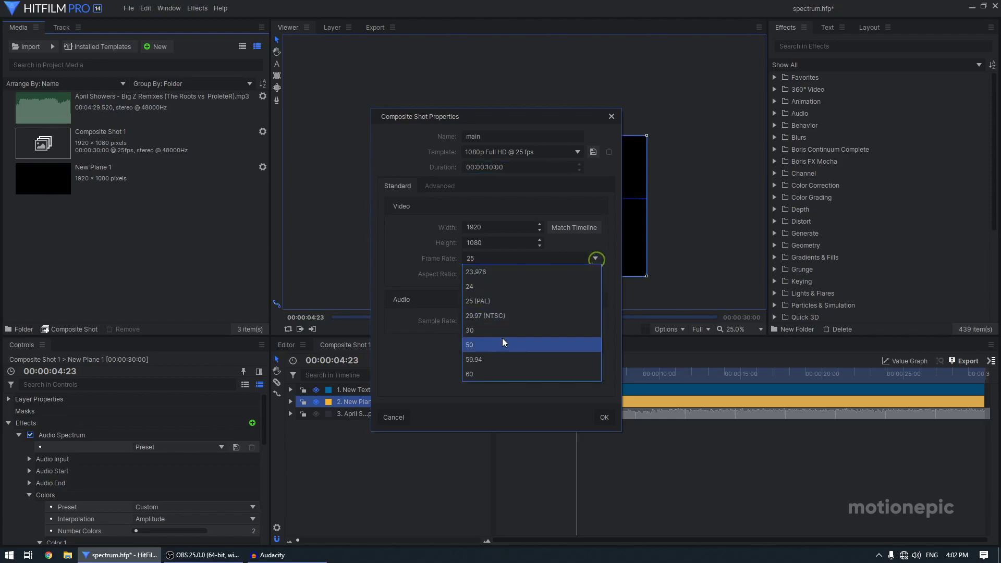
click(480, 326)
Confirm the main composite and place the April Showers mp3 into its timeline
click(605, 417)
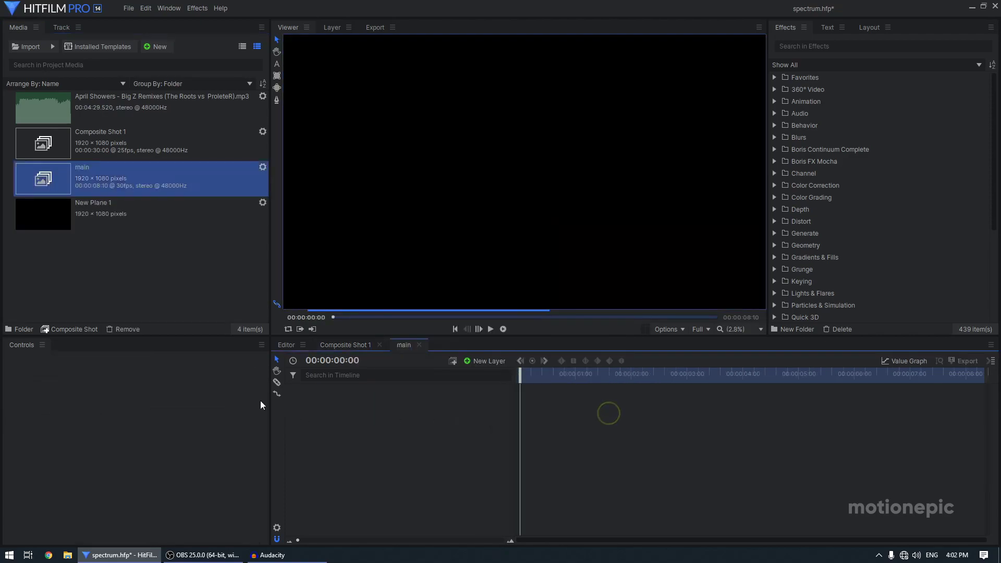
click(66, 115)
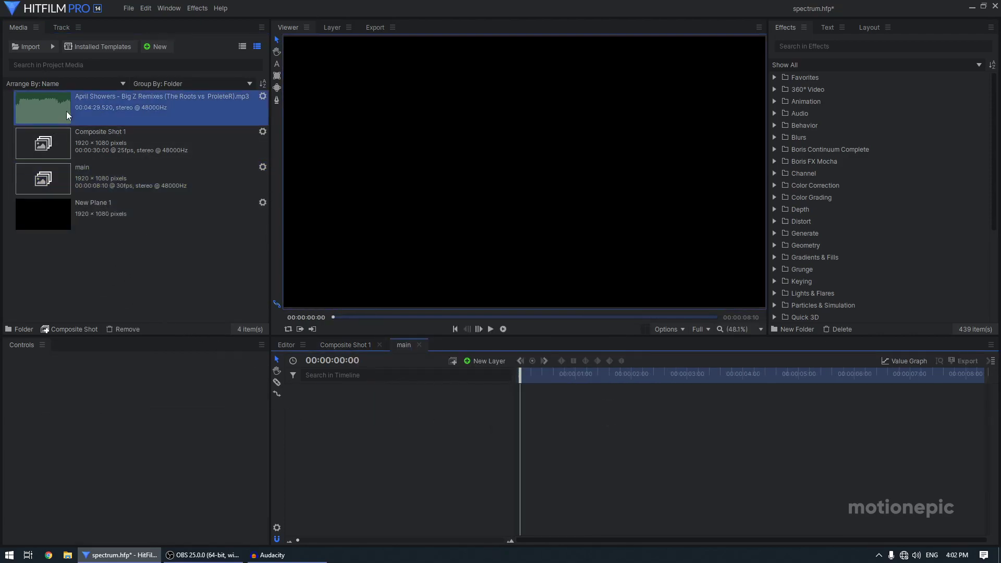
drag(73, 107, 390, 419)
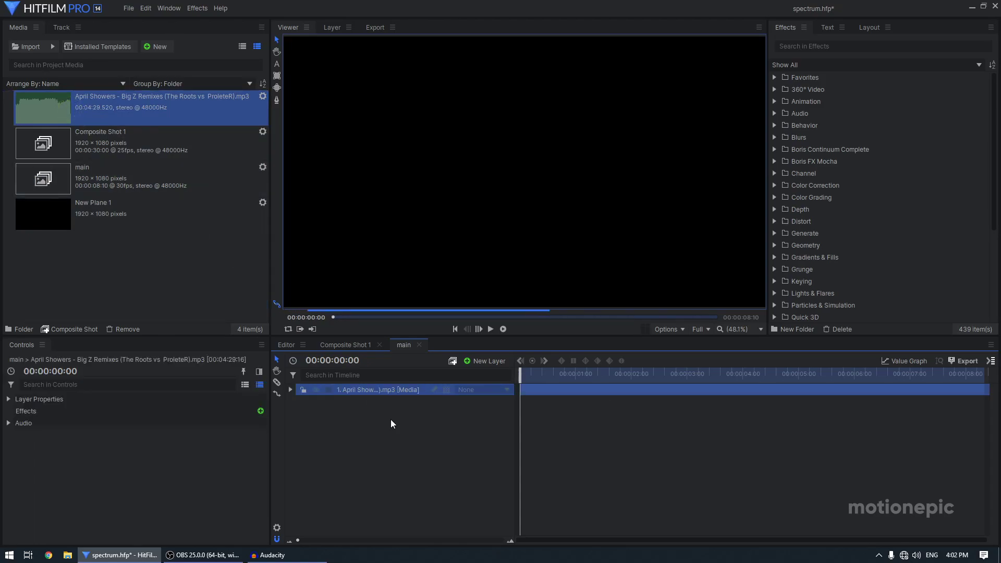
Add a plane layer named viz to the timeline
click(484, 361)
click(485, 372)
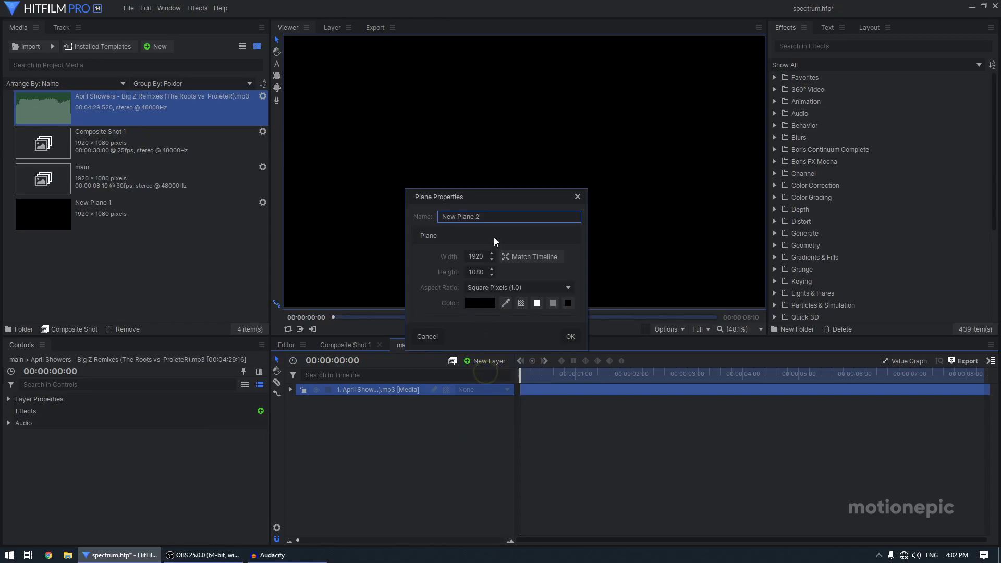
text(viz)
click(571, 337)
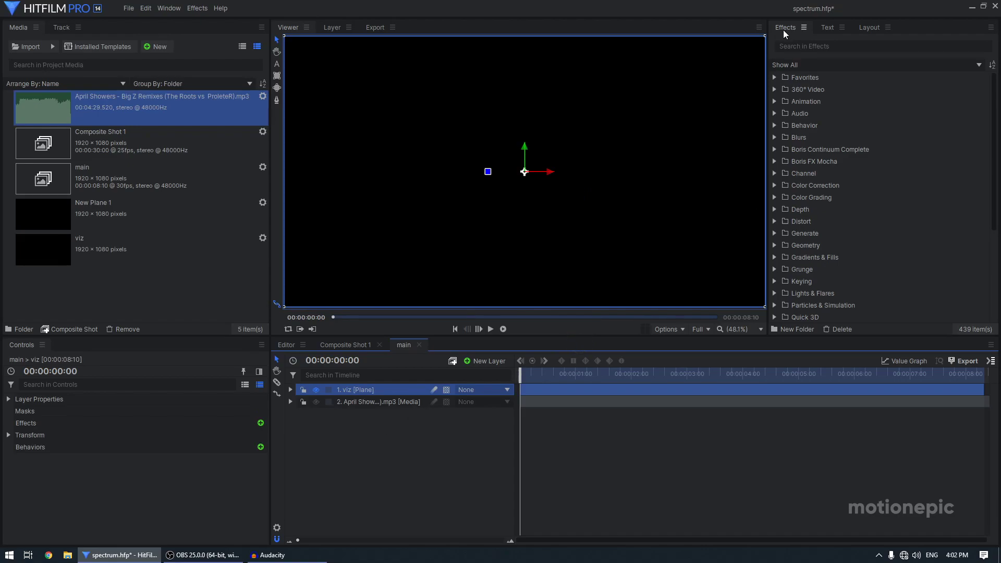
Find Audio Spectrum by searching 'spec' and apply it to the viz plane
click(788, 51)
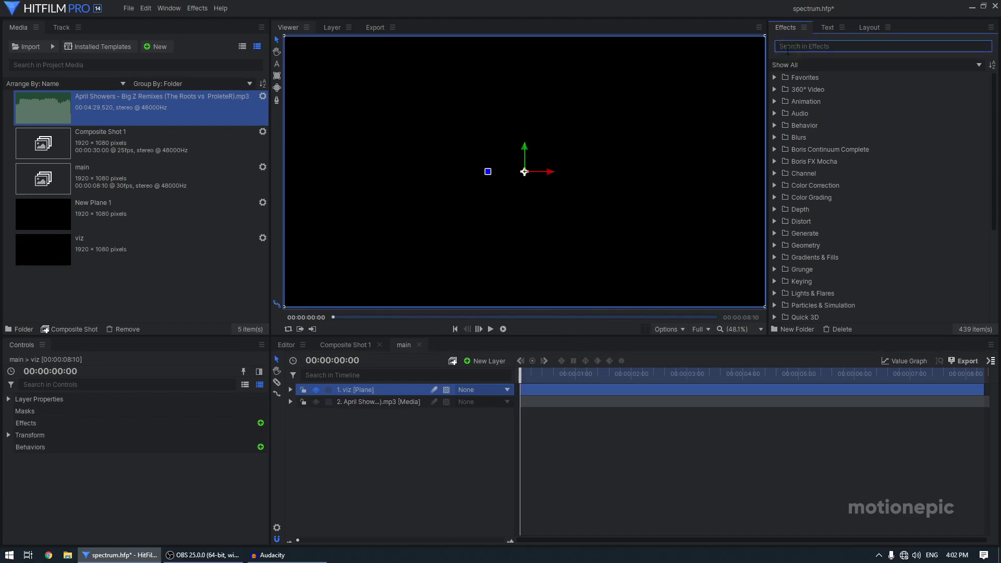
text(spec)
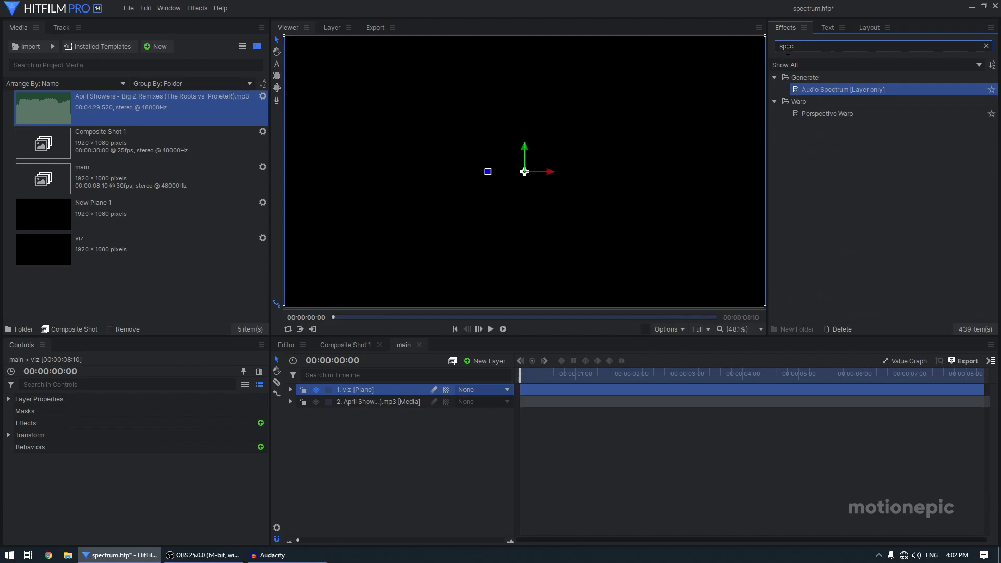
drag(826, 88, 345, 390)
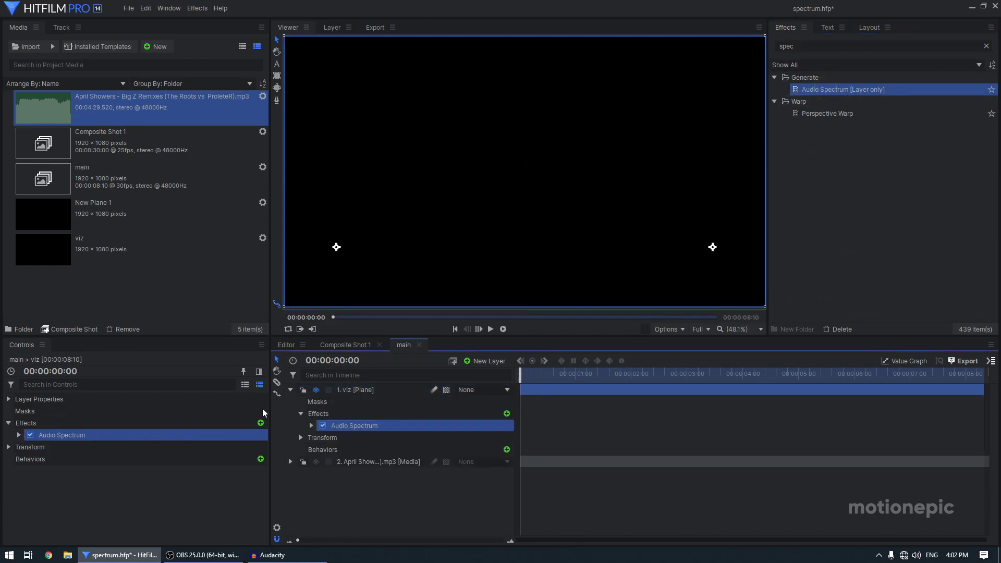
Set the effect's Audio Input layer to the April Showers mp3
click(18, 436)
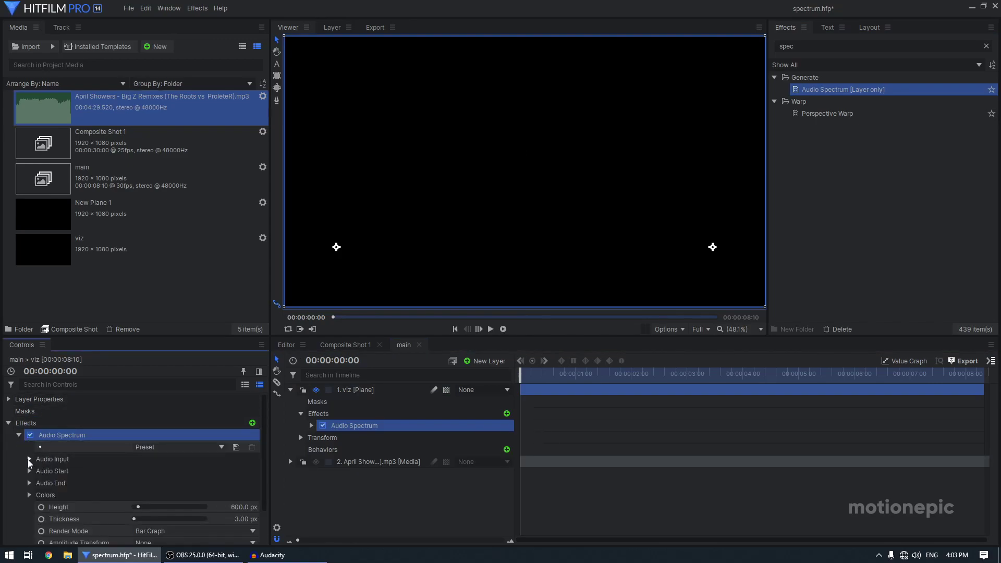
click(29, 459)
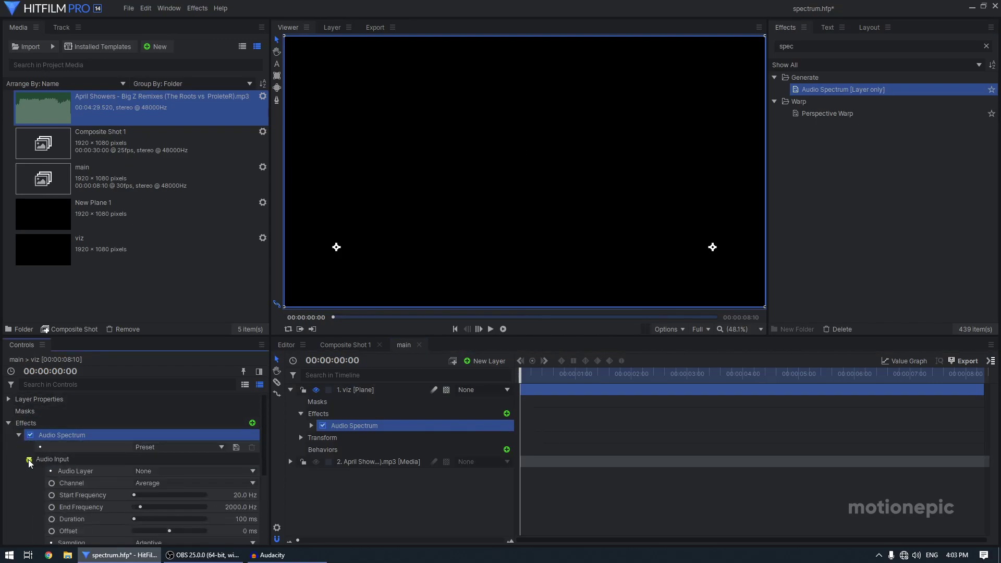
click(151, 472)
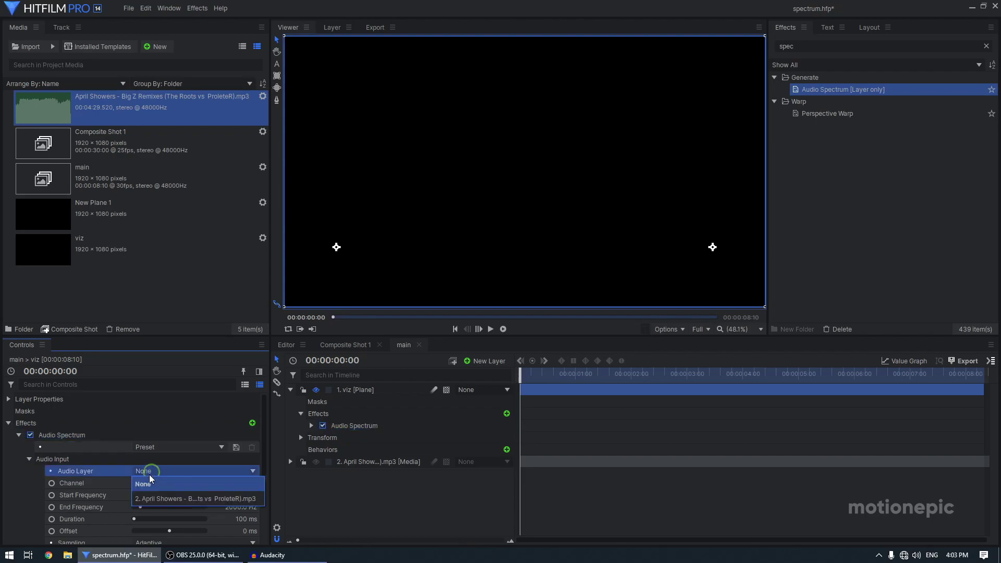
click(165, 500)
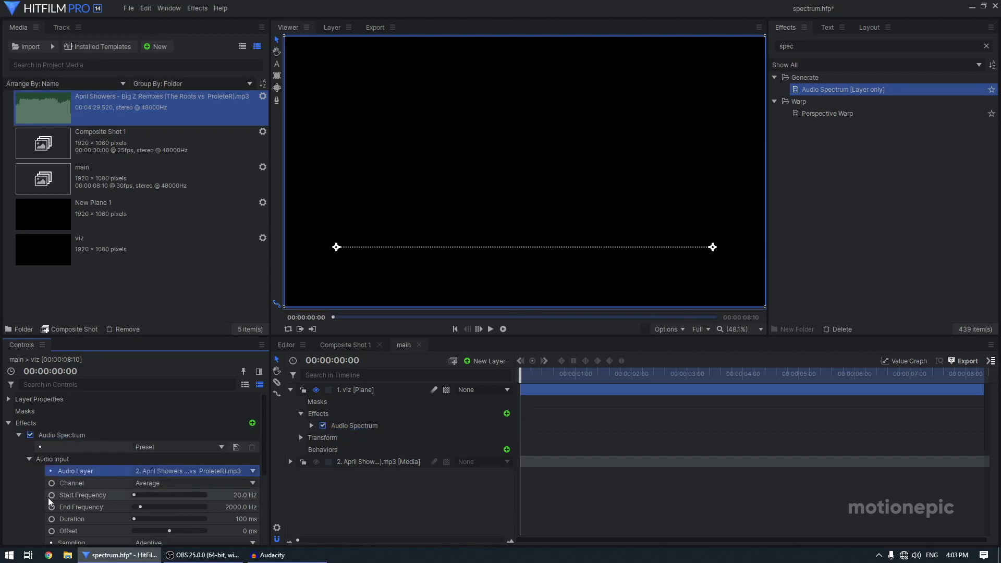
Set the spectrum Start Position to -960, 0 and End Position to 960, 0
click(28, 460)
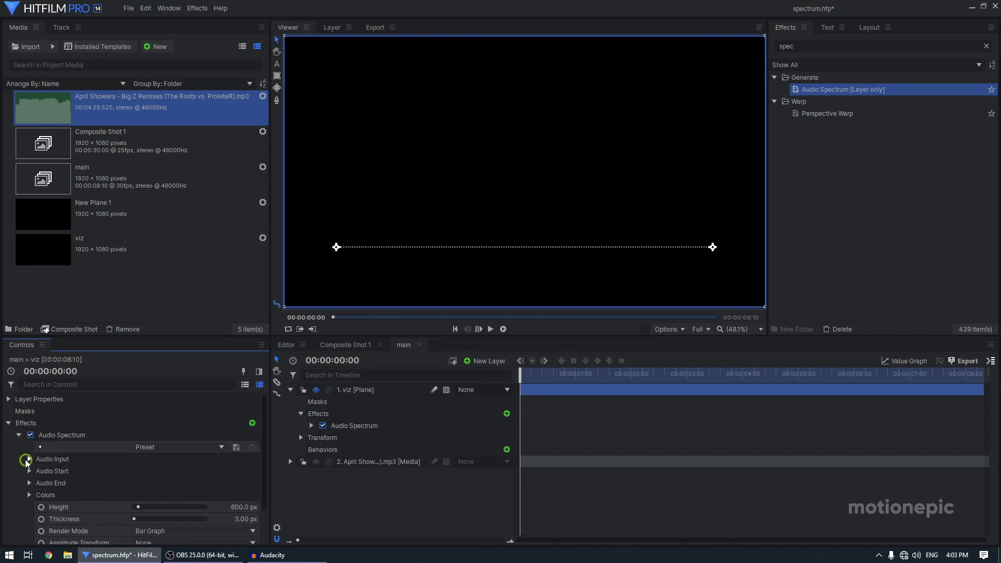
scroll(33, 493, down, 2)
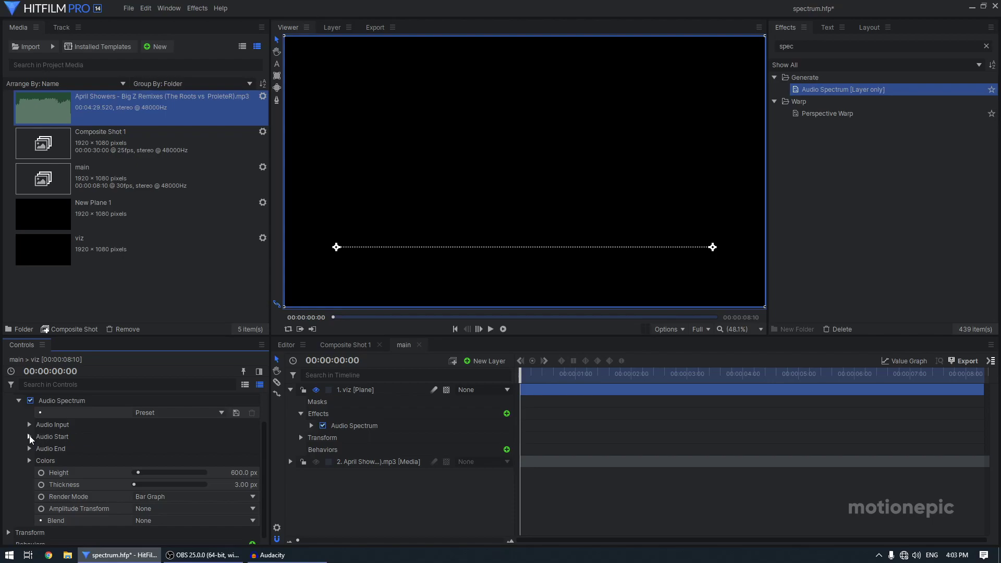
click(30, 436)
click(29, 473)
drag(245, 448, 243, 449)
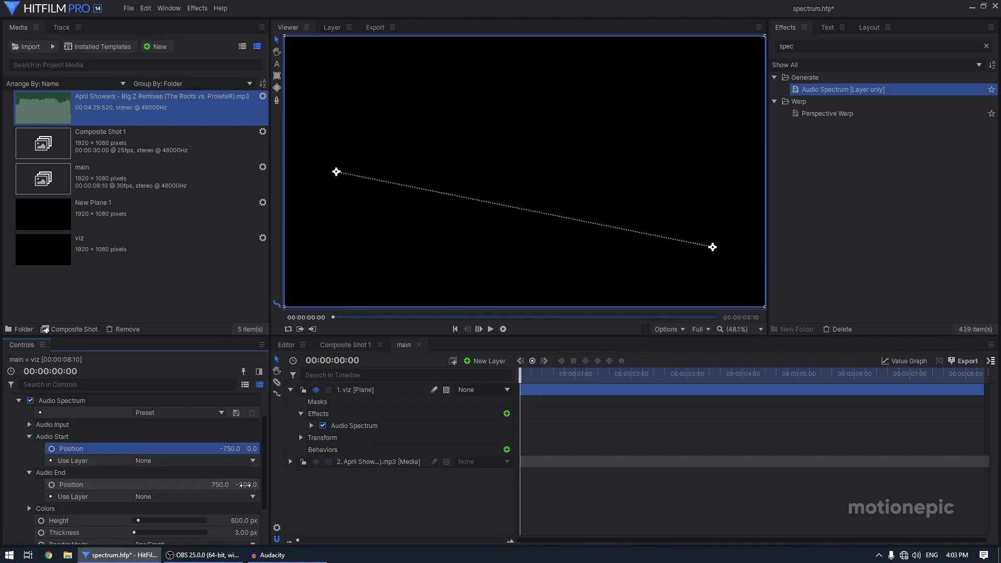
click(245, 485)
text(0)
key(Return)
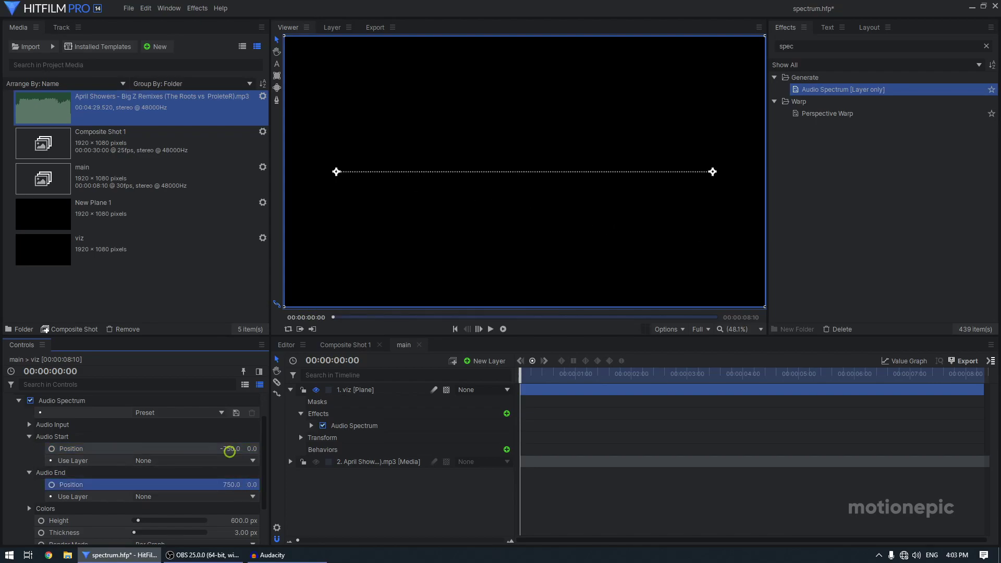
drag(229, 451, 120, 452)
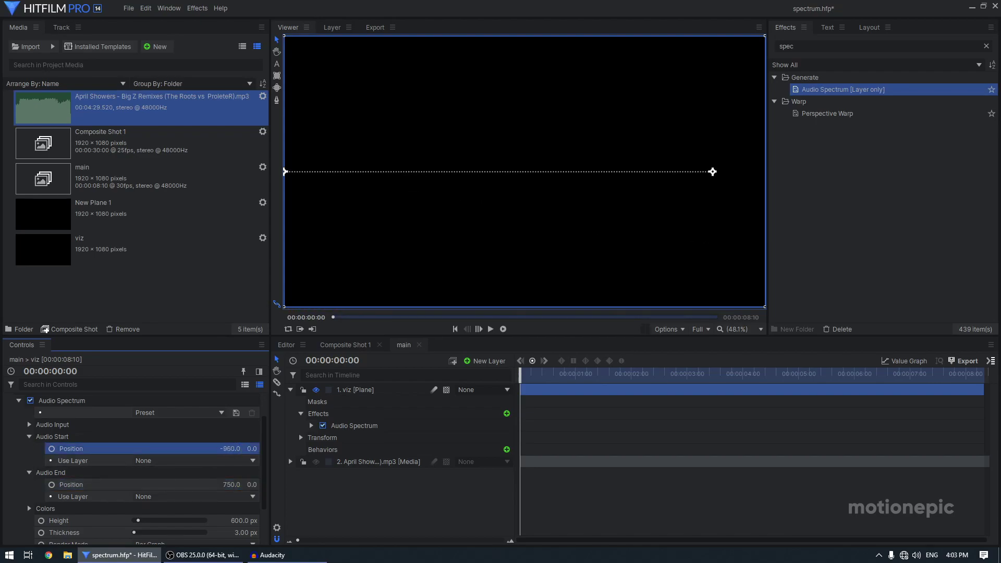
drag(224, 484, 334, 485)
scroll(47, 502, down, 3)
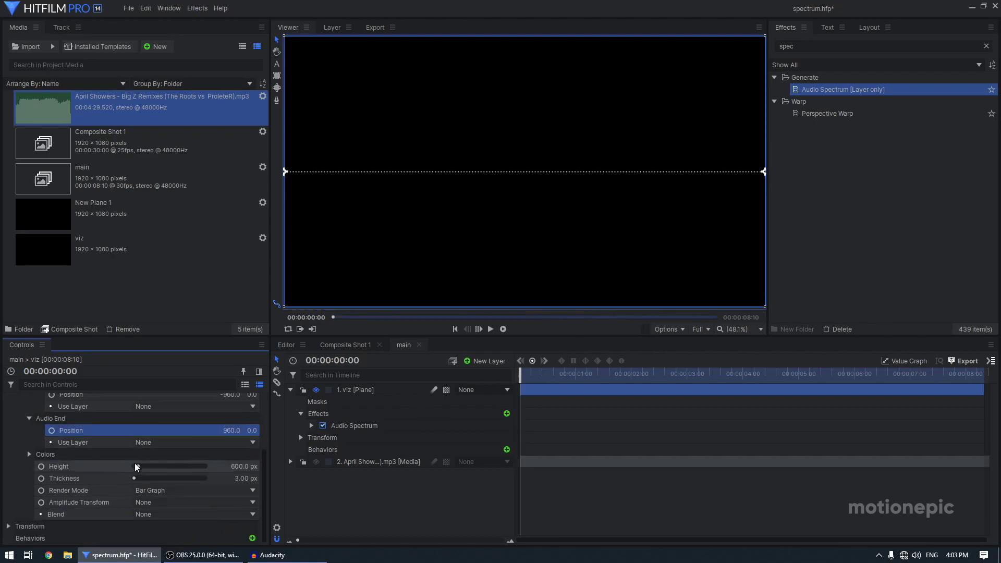
Try the Hue Cycle, Gradient Blue and Gradient Red colour presets on the spectrum
click(28, 455)
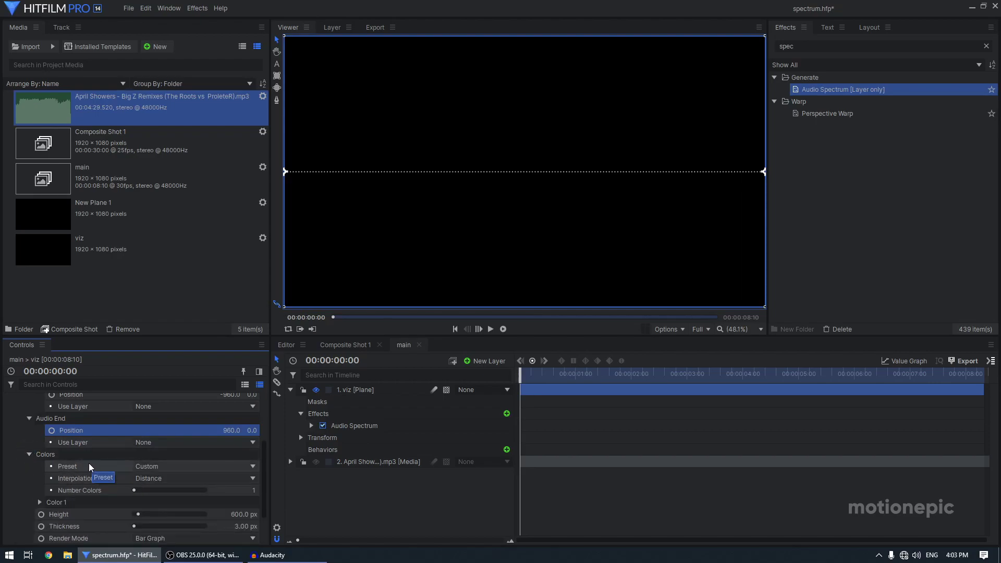
click(150, 467)
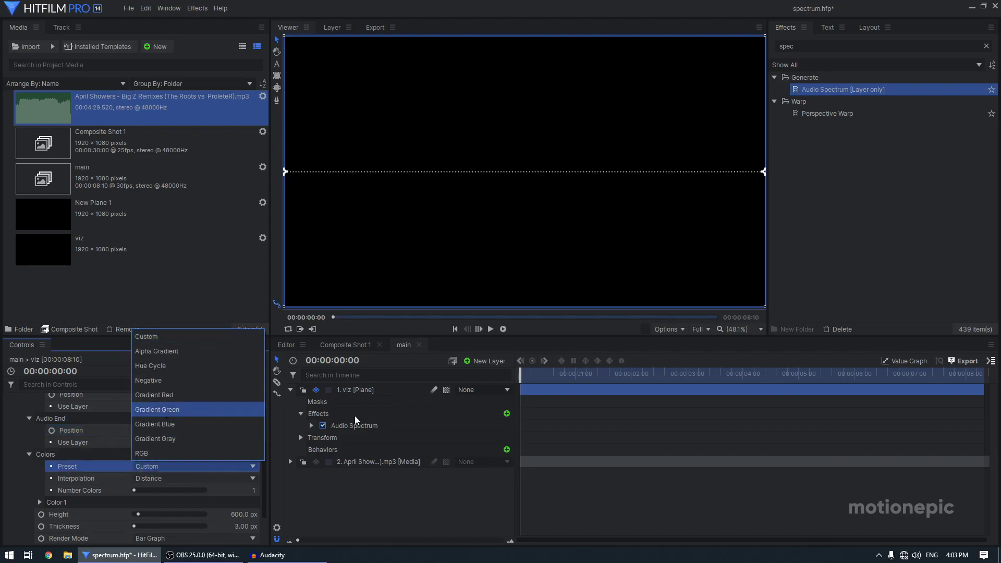
click(602, 371)
key(ctrl+z)
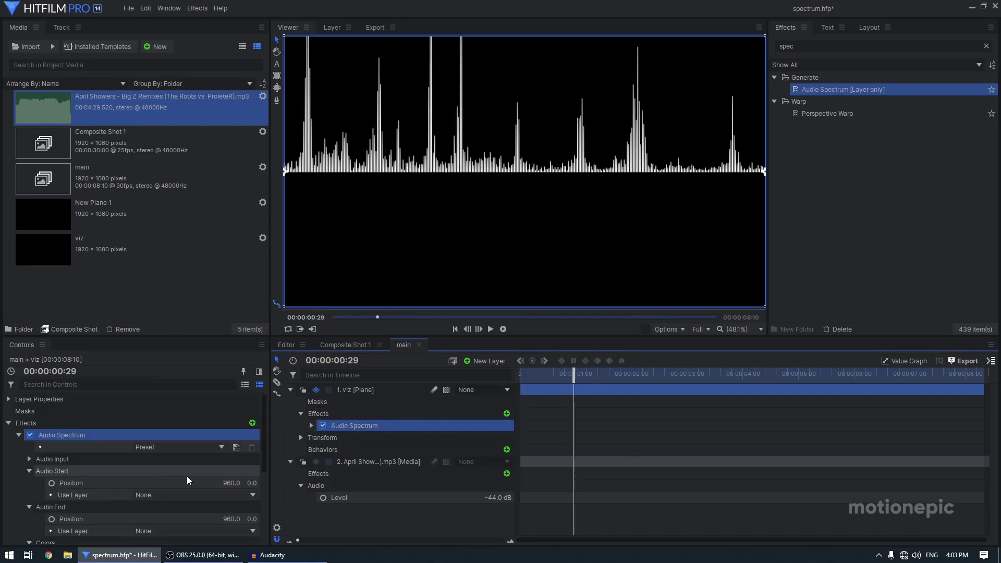
scroll(114, 496, down, 2)
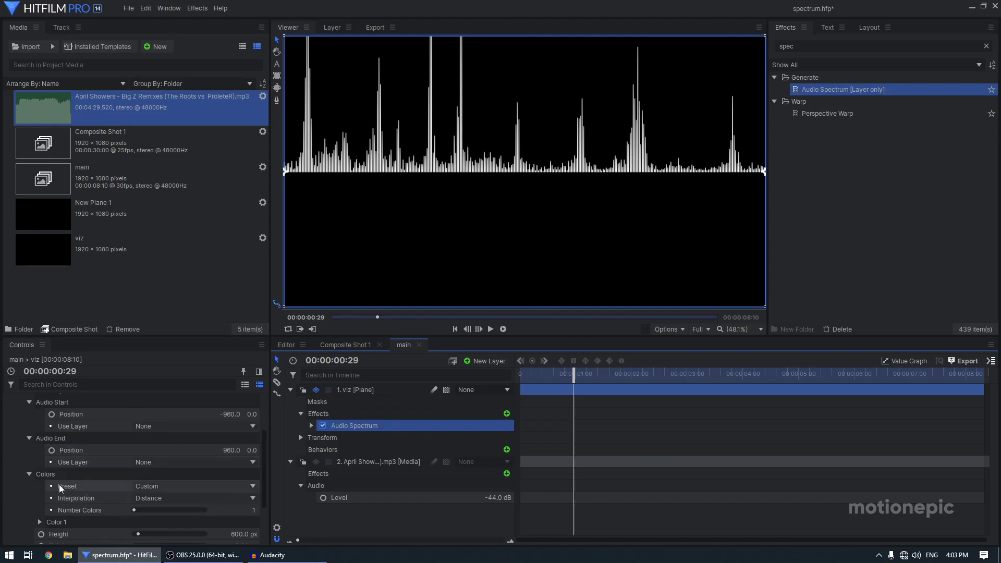
click(142, 485)
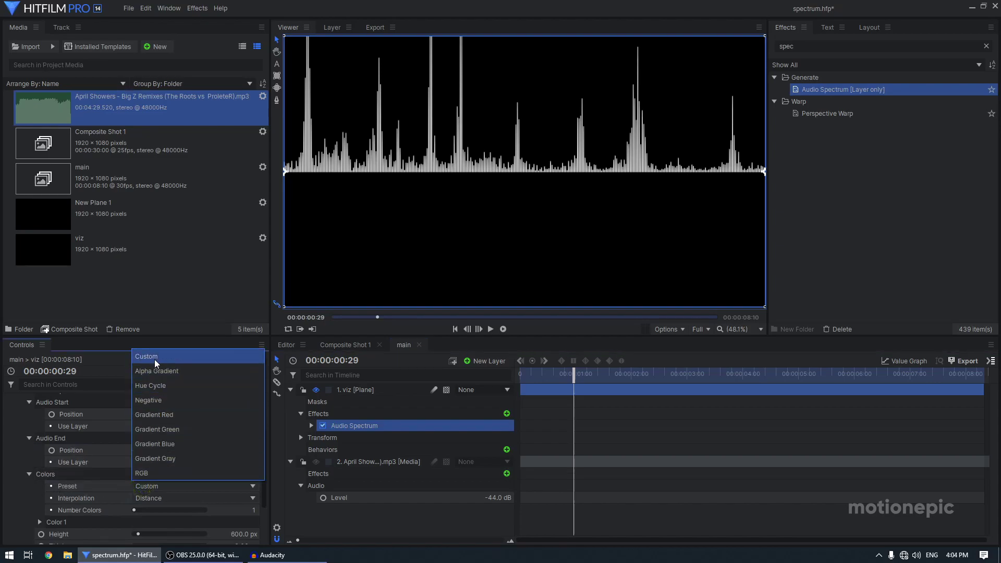
click(154, 386)
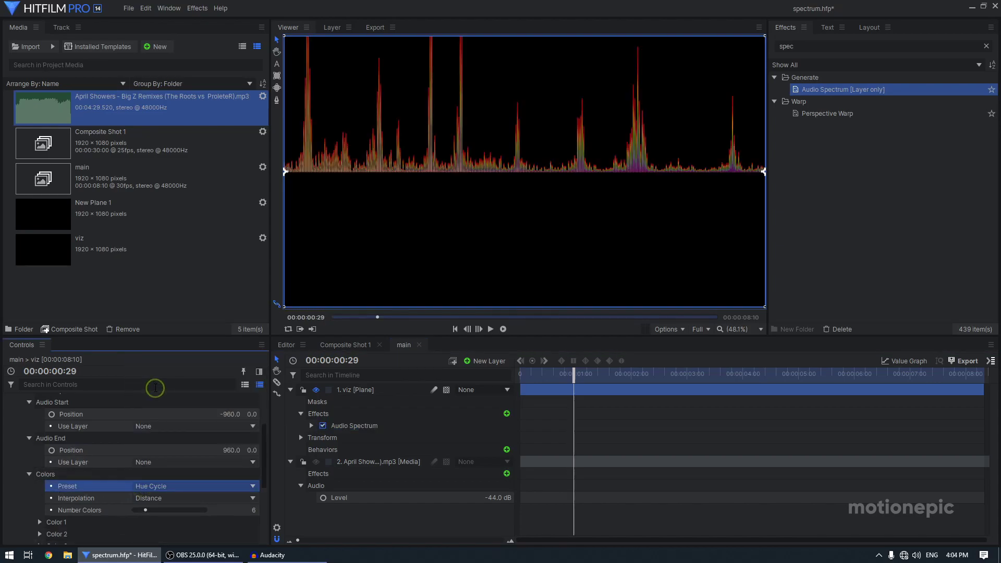
click(155, 485)
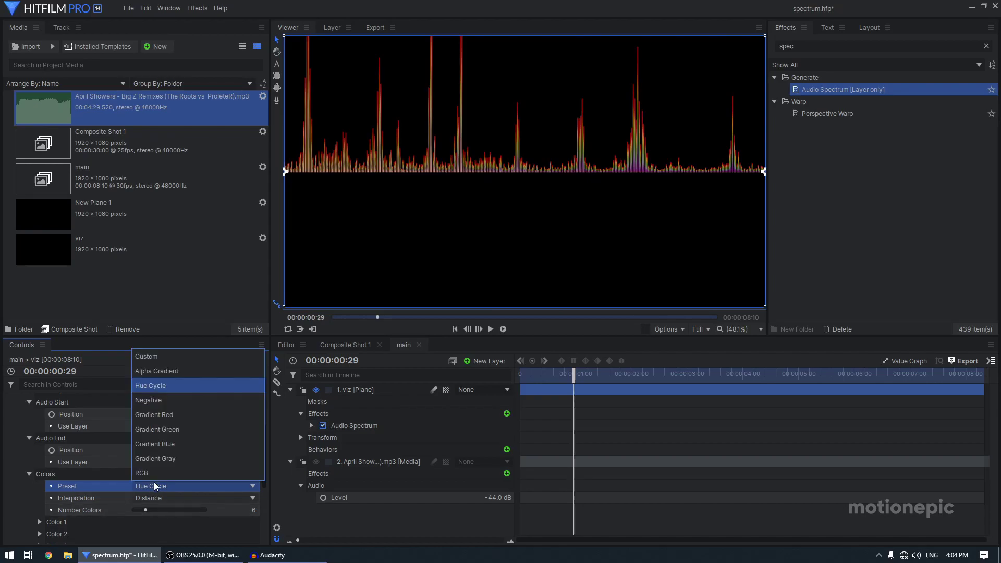
click(162, 444)
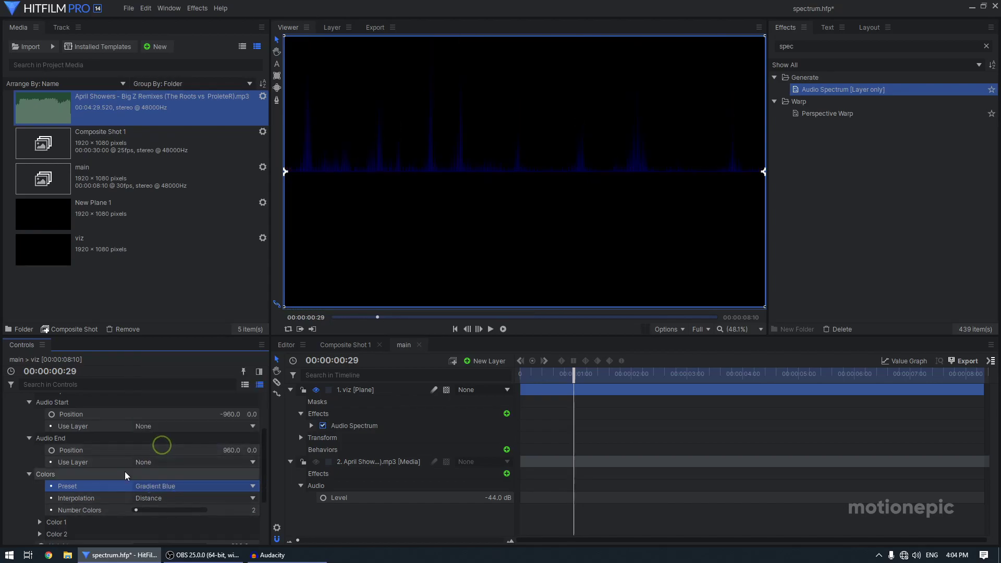
click(161, 486)
click(156, 418)
Set the colour Preset to Custom with Amplitude interpolation
click(156, 486)
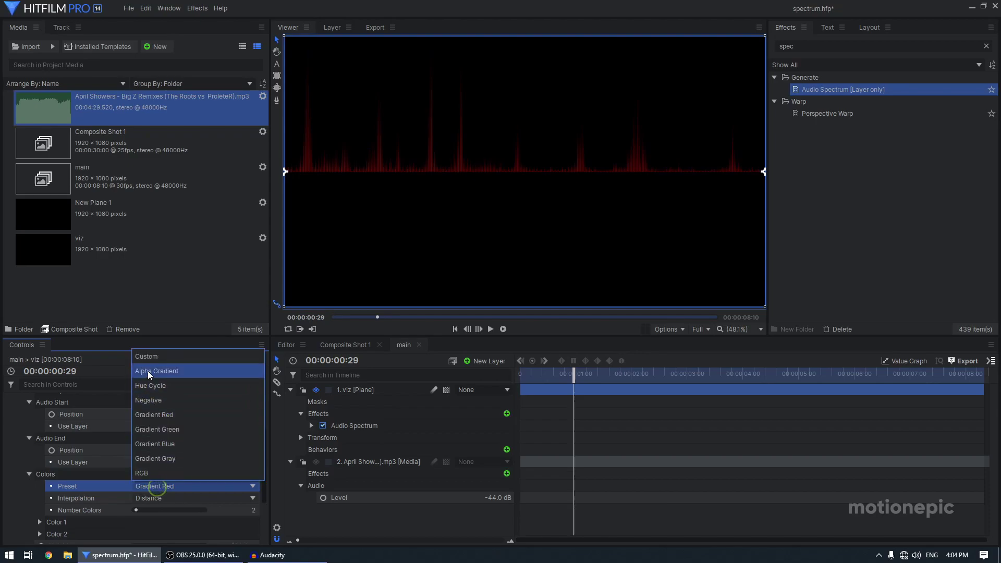
click(149, 359)
click(181, 500)
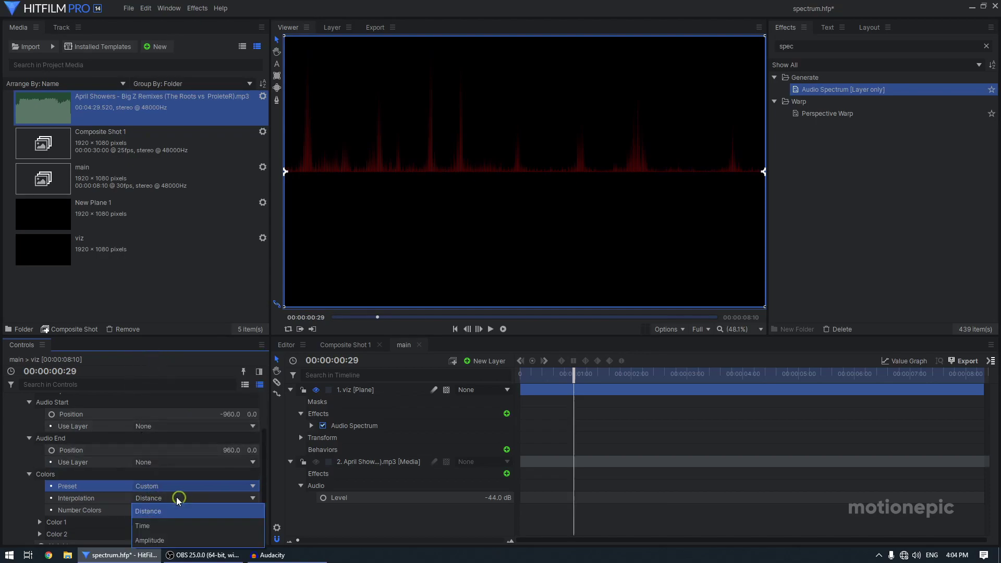
click(149, 545)
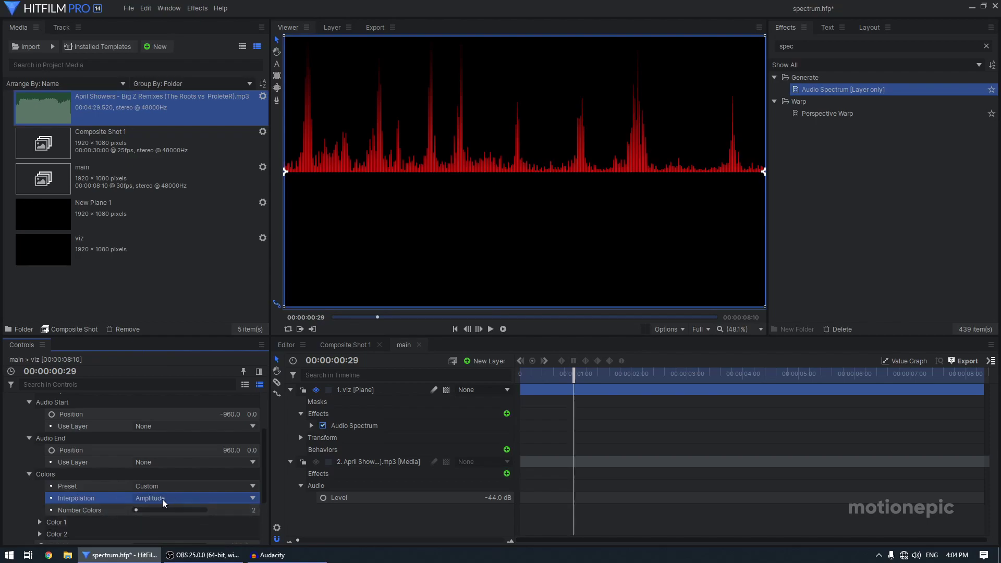
scroll(72, 509, down, 1)
Set the spectrum's Color 1 to blue (0,85,255)
click(40, 488)
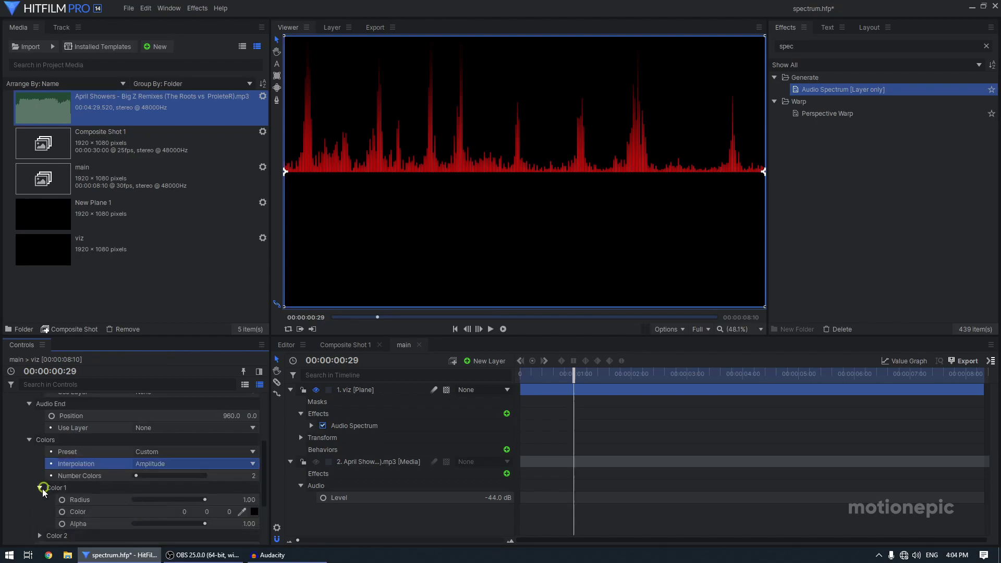
click(255, 512)
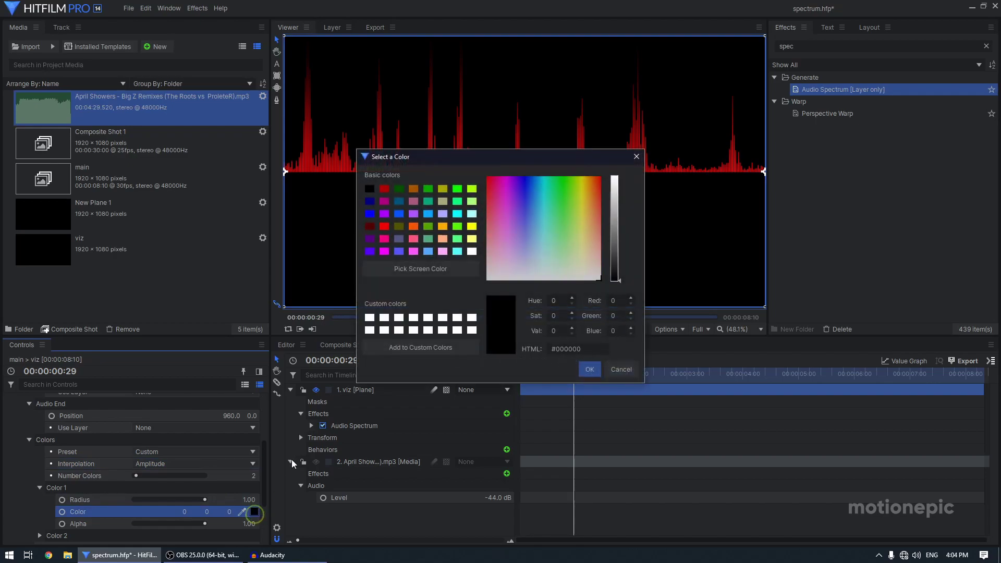
click(398, 214)
click(589, 369)
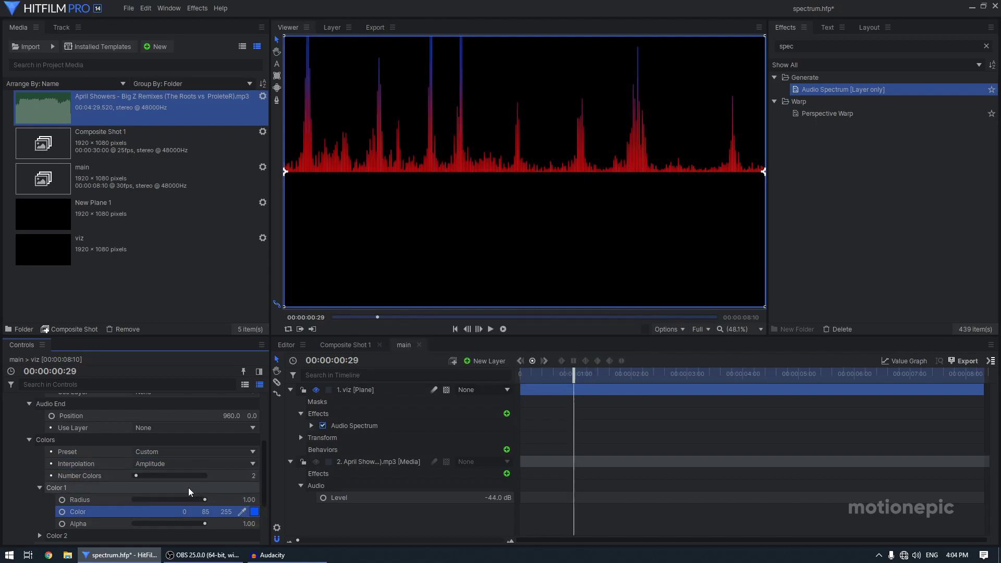
Set the spectrum's Color 2 to white
scroll(179, 488, down, 2)
click(39, 454)
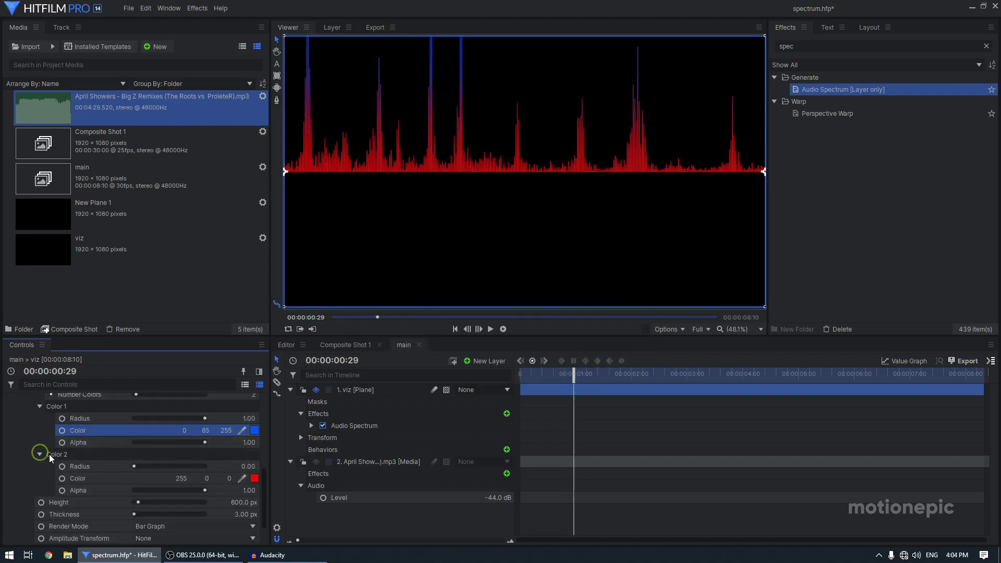
click(255, 478)
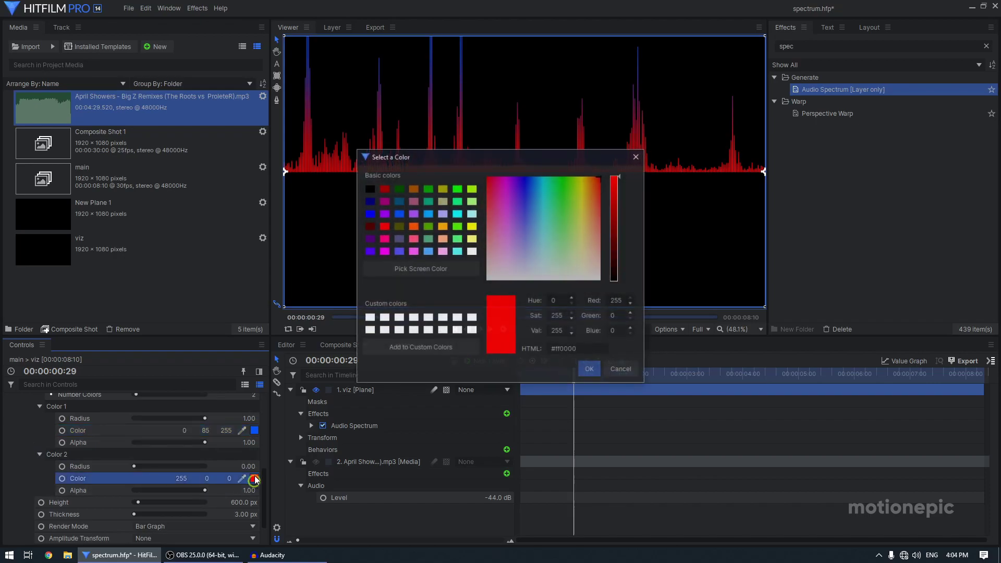
click(472, 251)
click(590, 369)
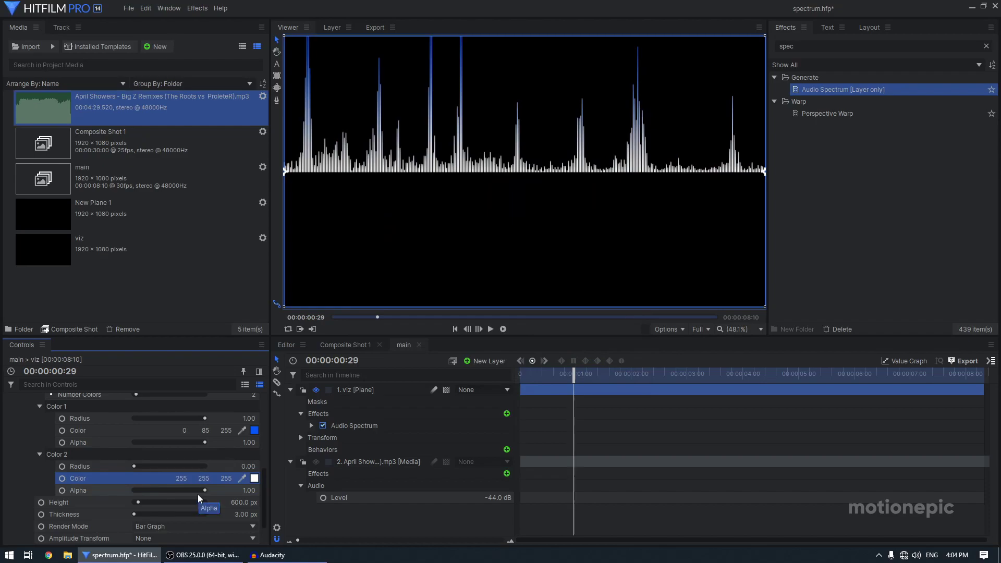
Set Amplitude Transform to Flip, after previewing Mirror at a later frame
scroll(75, 521, down, 1)
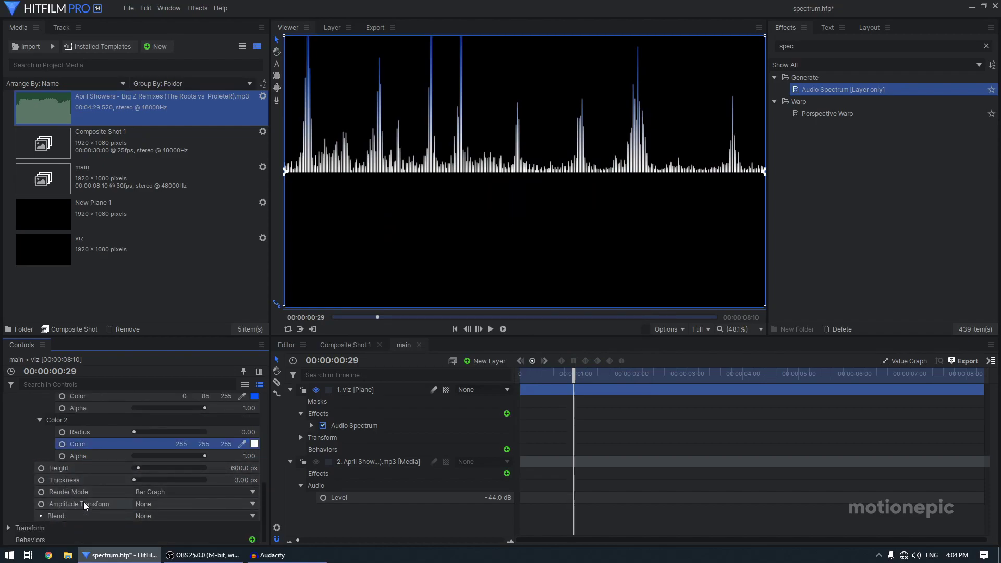
click(158, 505)
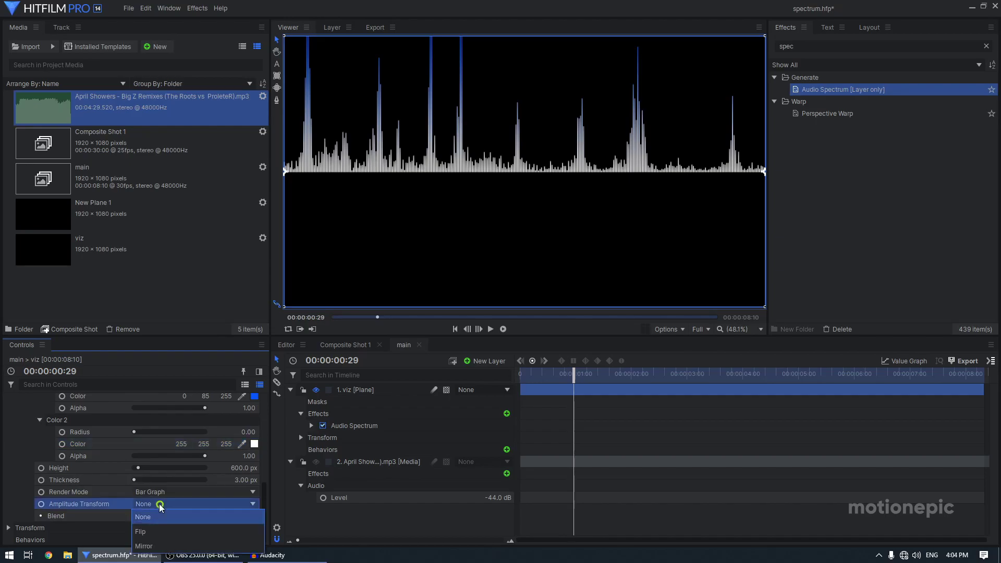
click(144, 531)
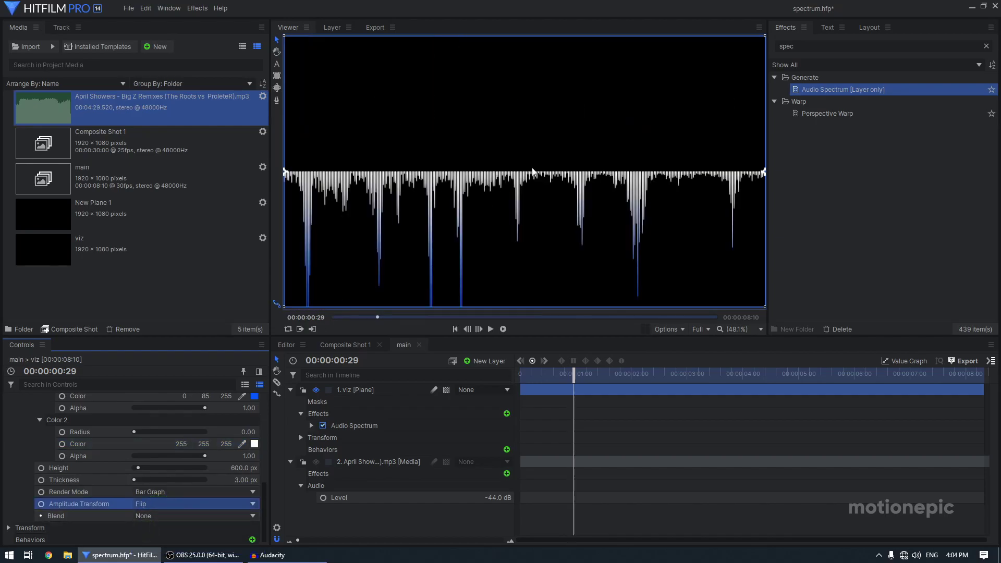
scroll(535, 172, down, 1)
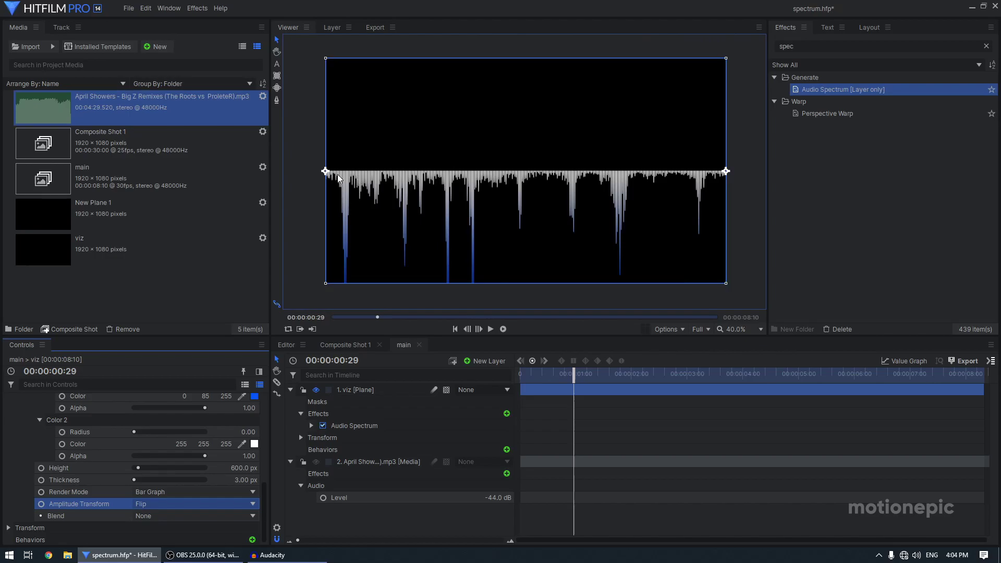
click(165, 503)
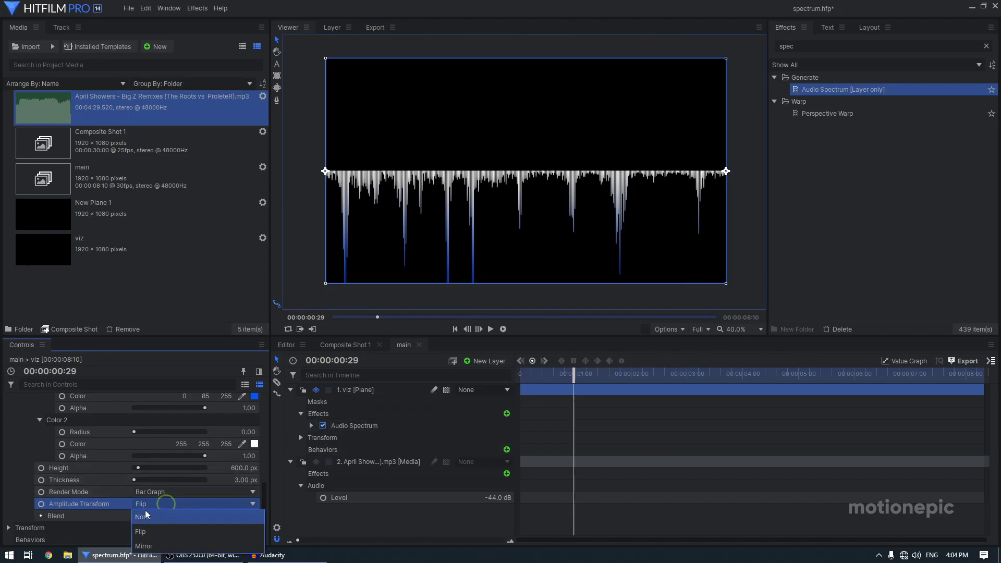
click(144, 546)
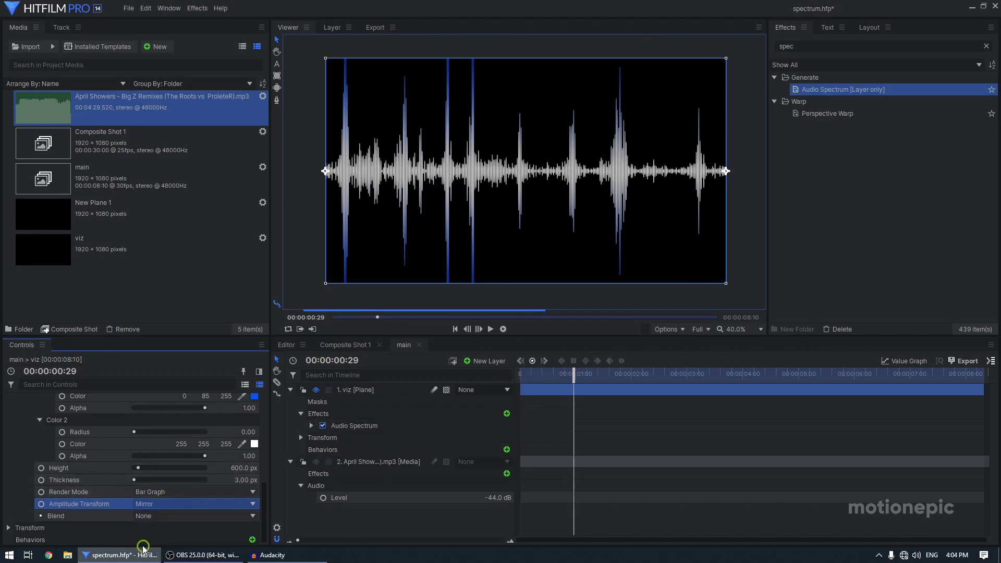
click(600, 375)
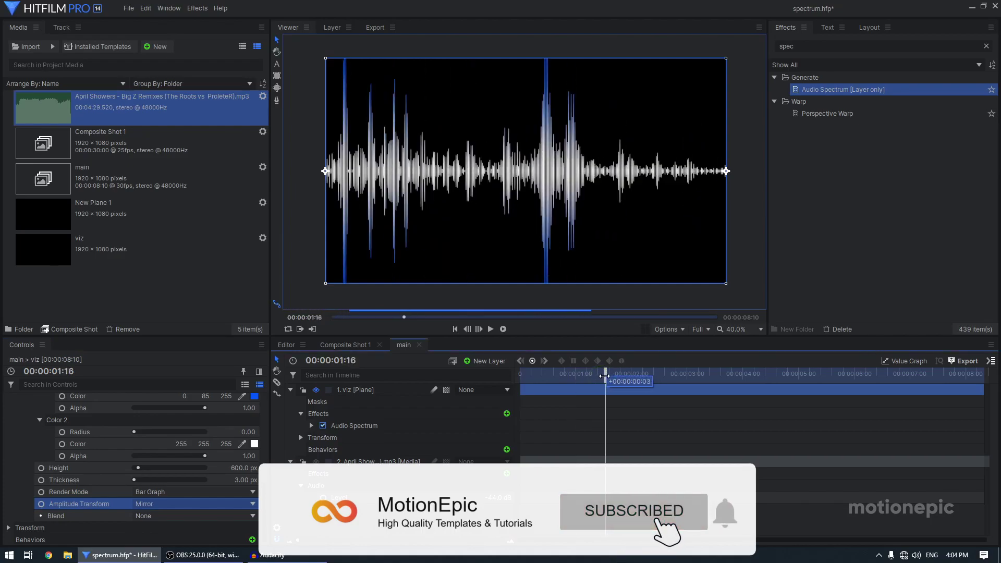
drag(600, 375, 596, 375)
click(189, 505)
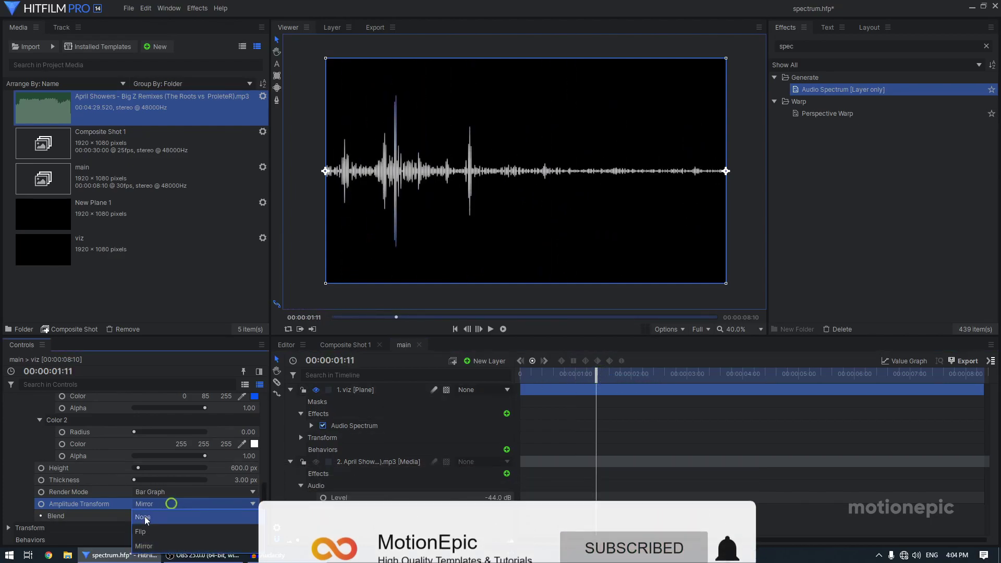
click(141, 531)
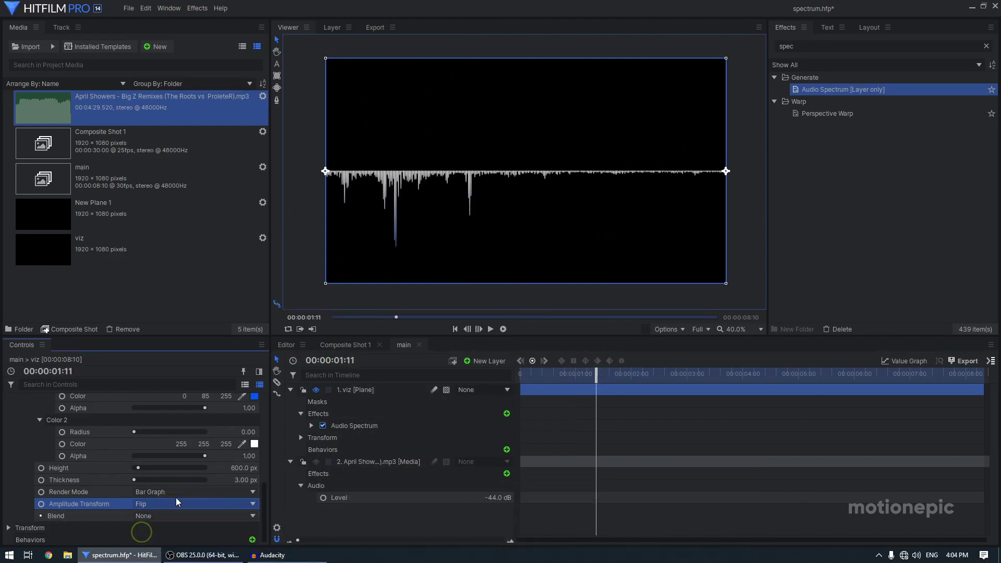
Cycle Render Mode through Points, Lines and Fill, ending on Bar Graph
click(146, 491)
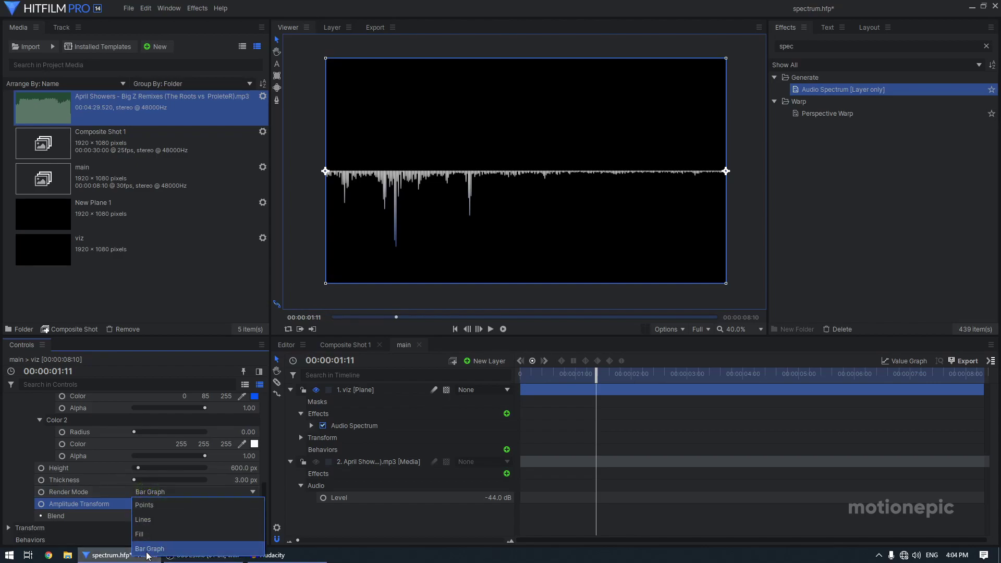
click(161, 504)
click(158, 490)
click(151, 520)
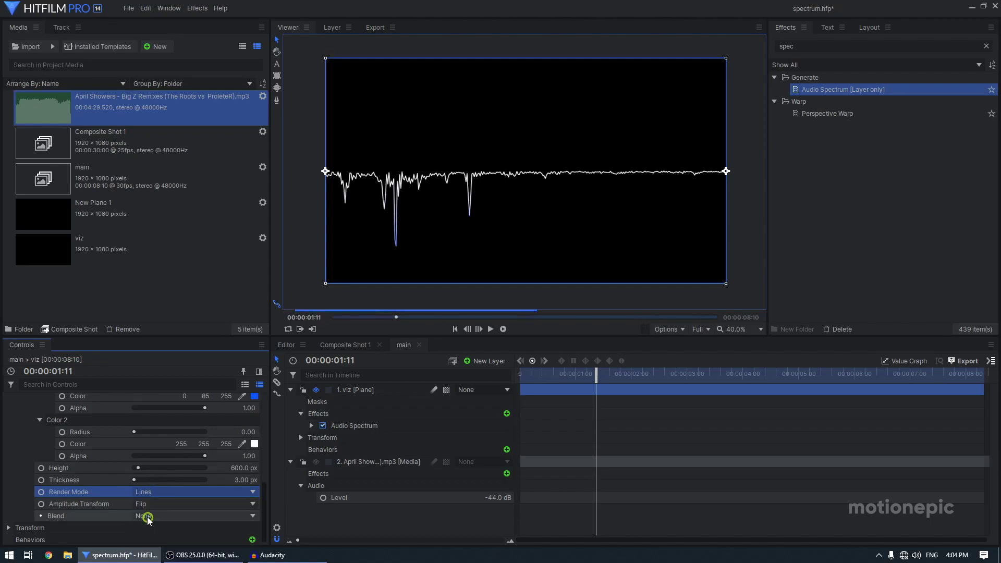
click(159, 493)
click(149, 533)
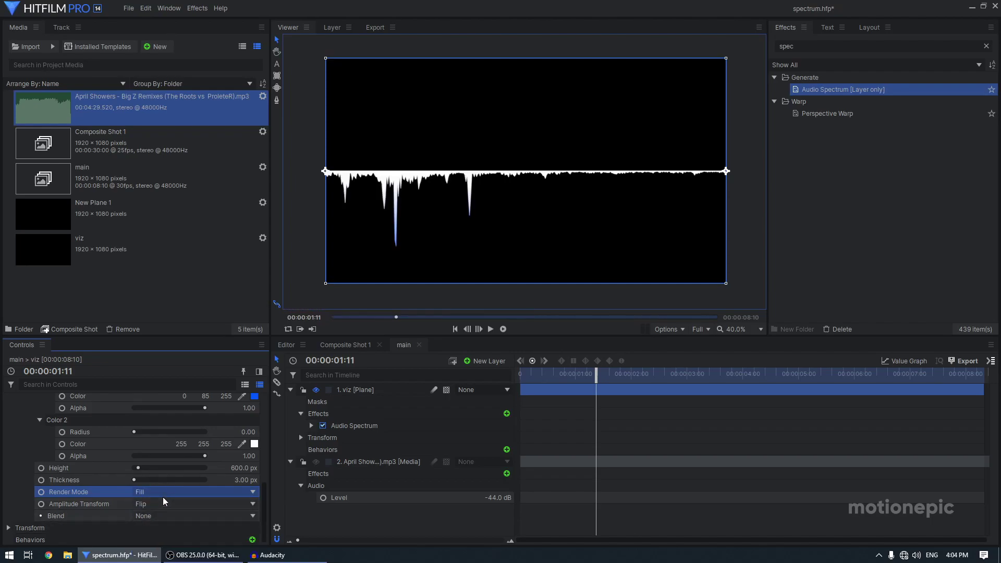
click(162, 495)
click(160, 548)
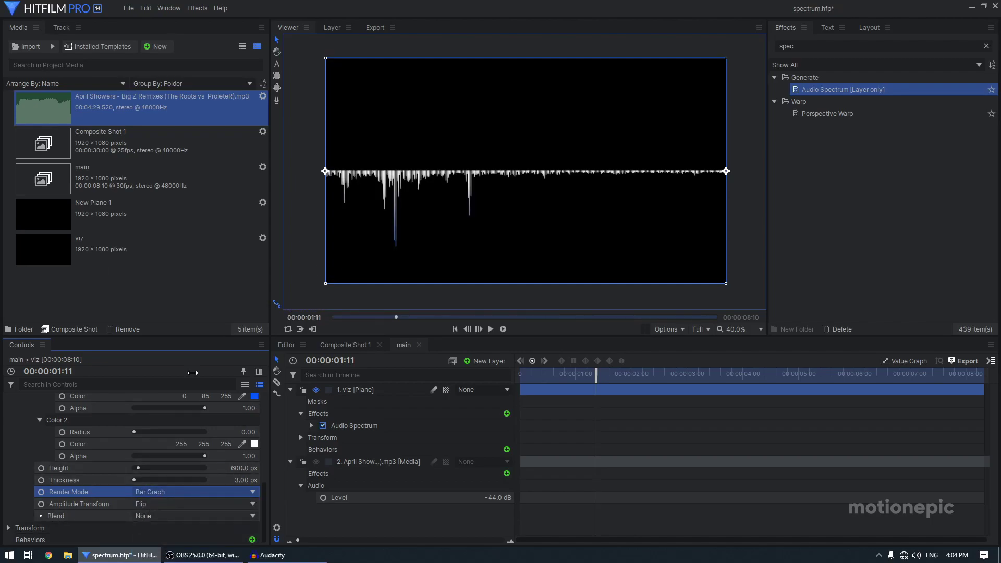
Keep bar thickness at 5 px and reduce the spectrum Height to about 236 px
click(244, 480)
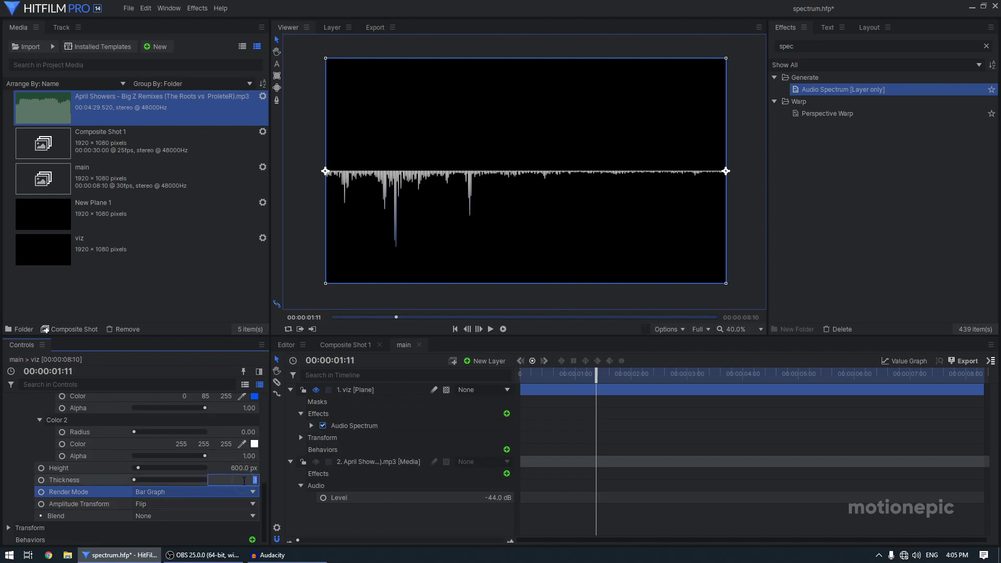
key(Return)
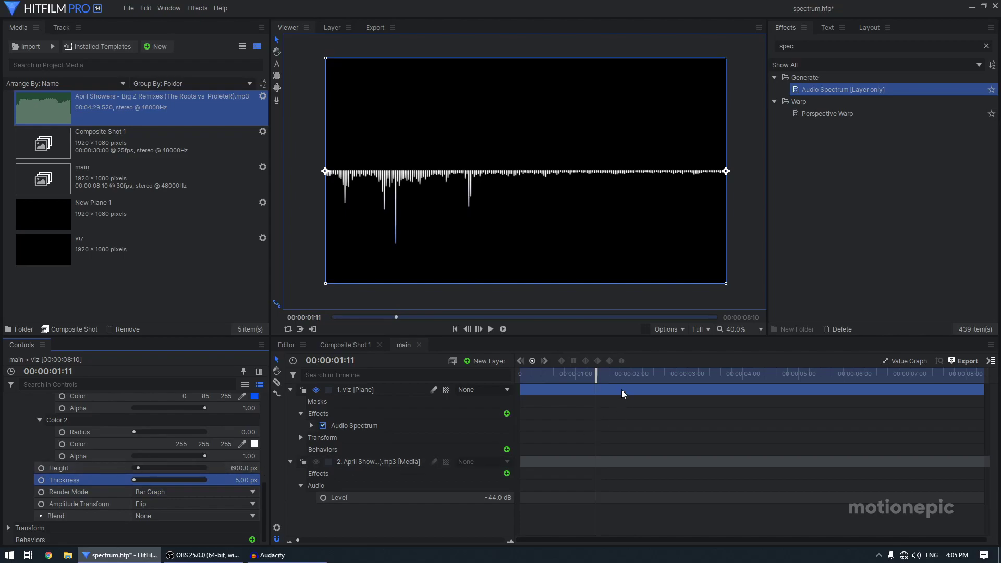
click(615, 373)
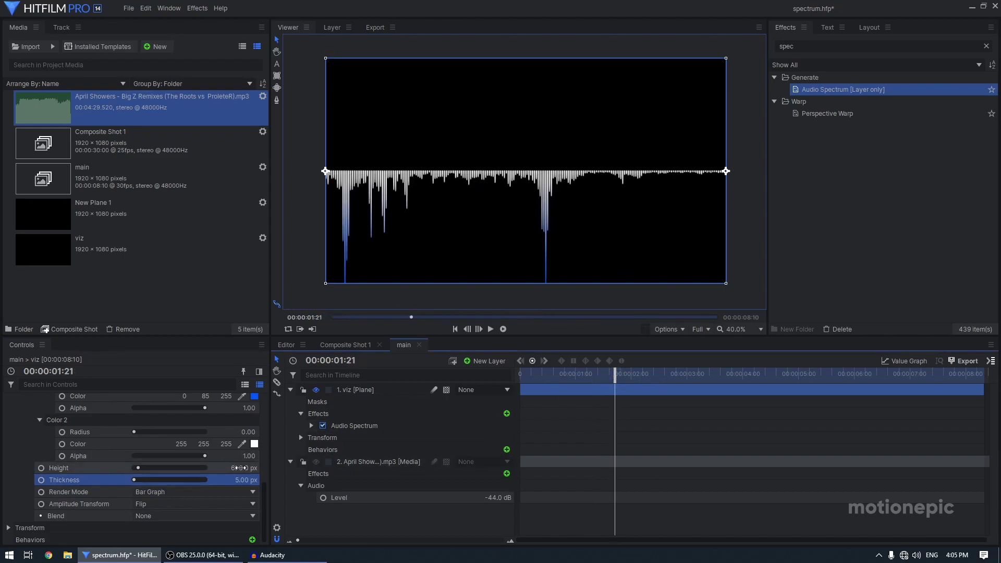
drag(243, 468, 170, 468)
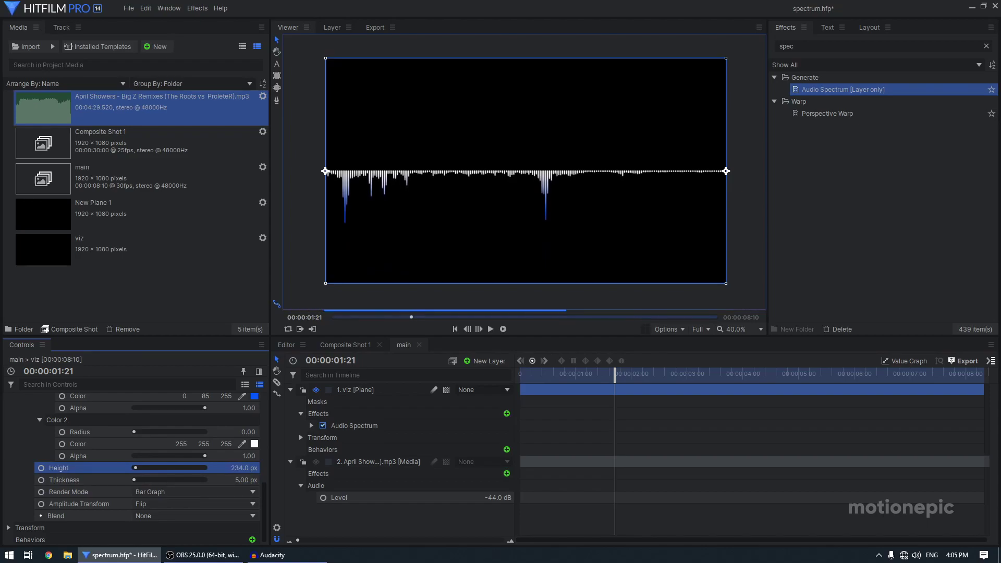
Set Color 1 Radius to 0.00 and Color 2 Radius to 1.00
click(102, 432)
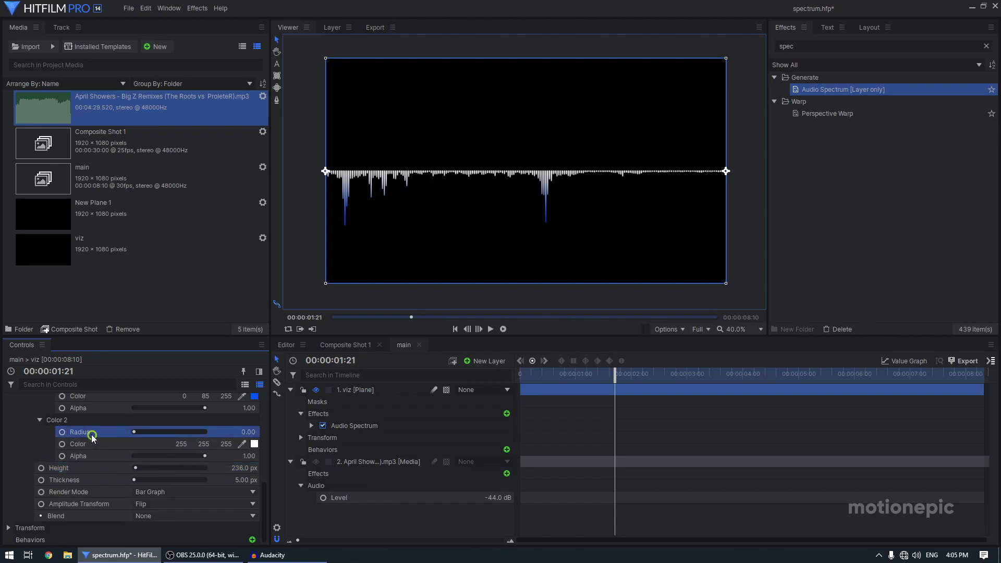
scroll(107, 457, up, 3)
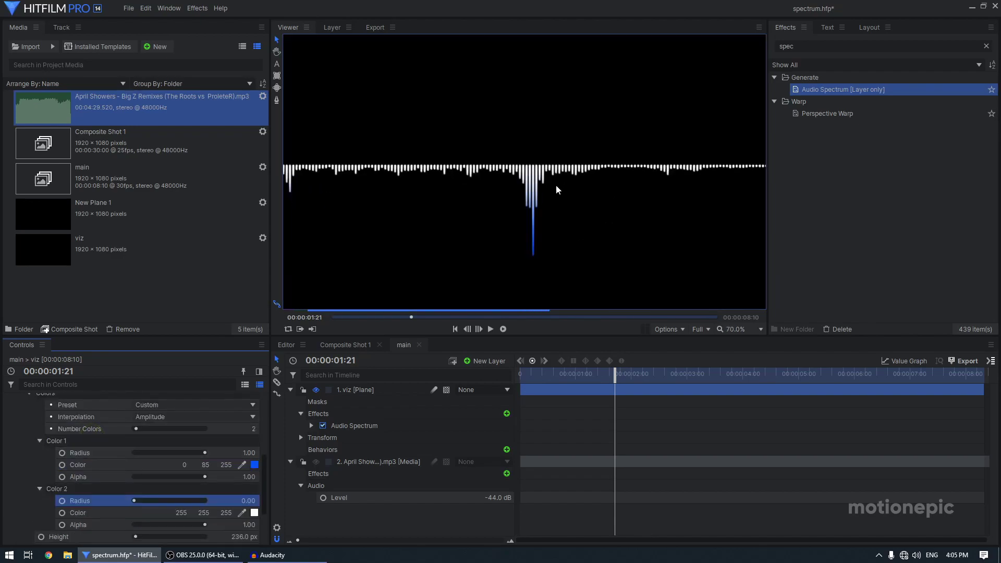
scroll(556, 188, up, 3)
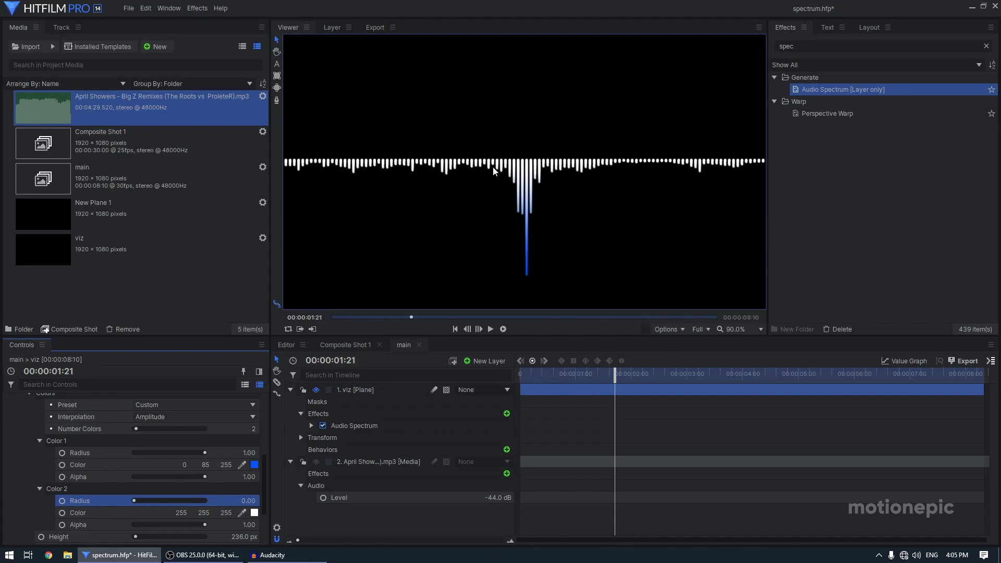
scroll(509, 171, down, 2)
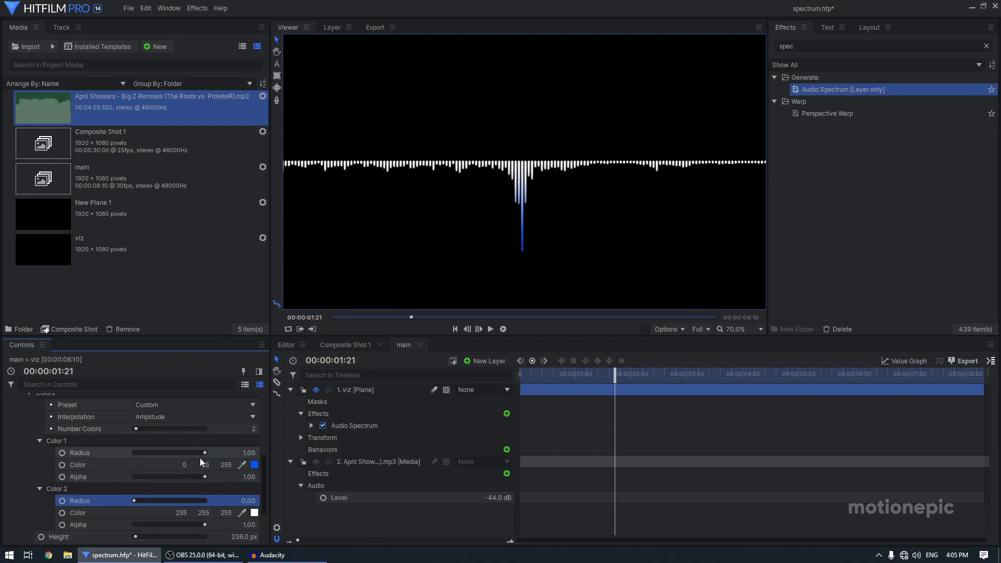
drag(203, 453, 132, 450)
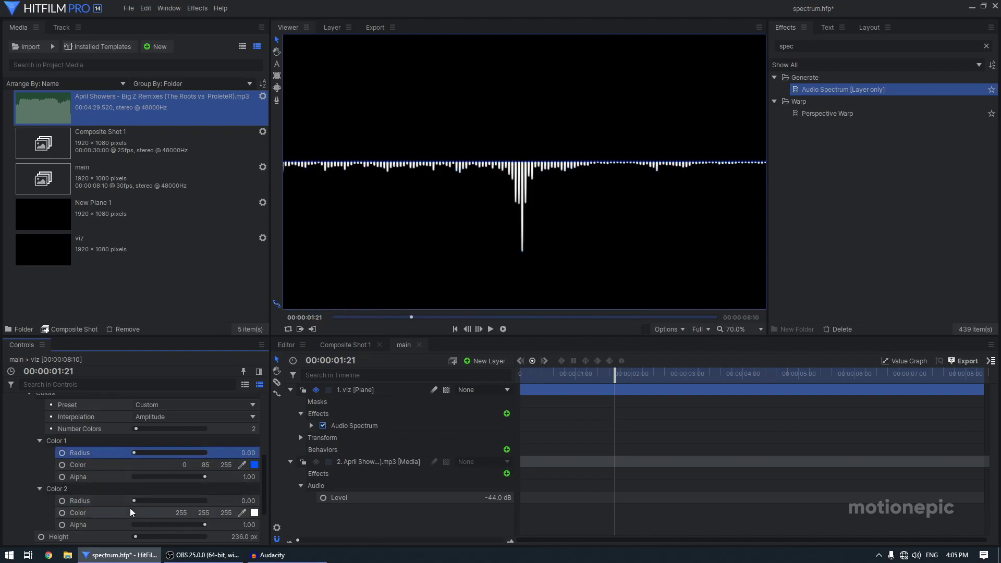
drag(136, 501, 234, 496)
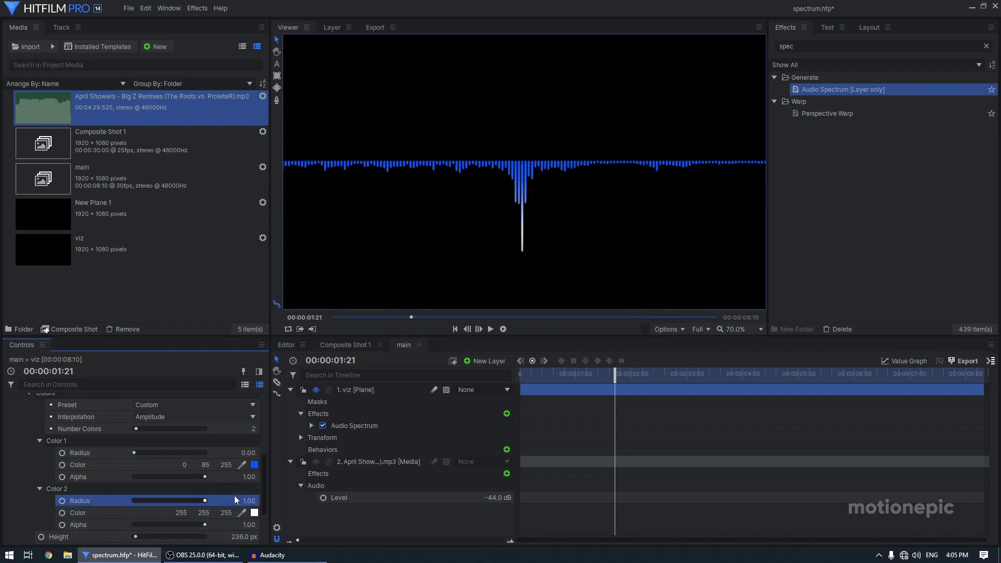
scroll(478, 252, down, 1)
scroll(478, 252, up, 2)
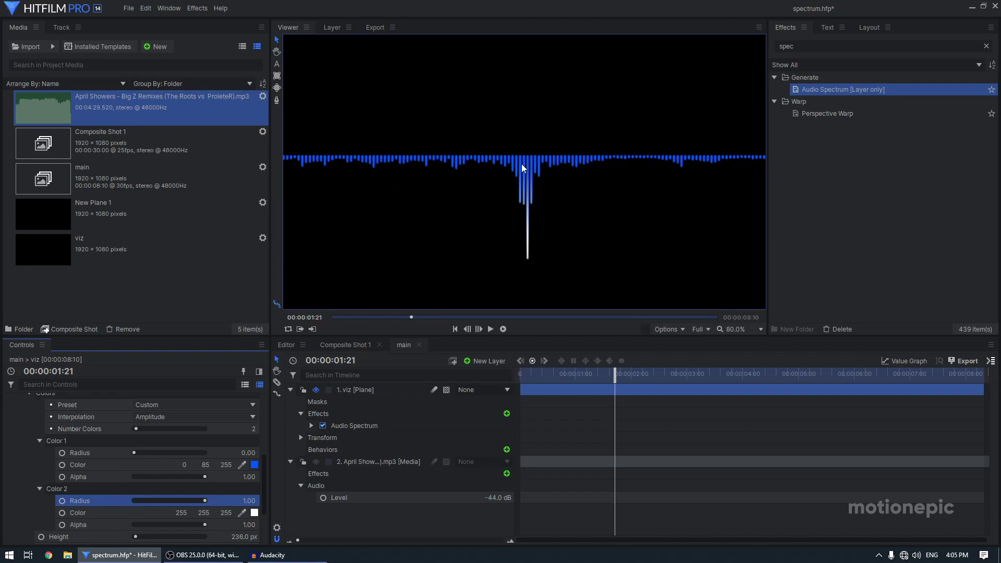
scroll(150, 502, down, 3)
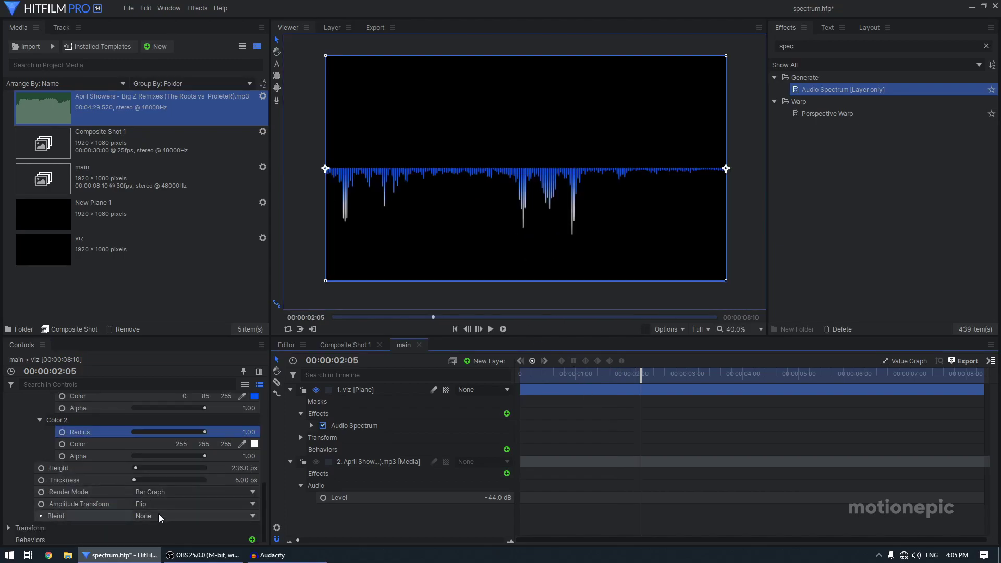
scroll(146, 486, up, 5)
Duplicate the Audio Spectrum effect and set the copy to render as Points with Add blending
click(19, 435)
click(61, 434)
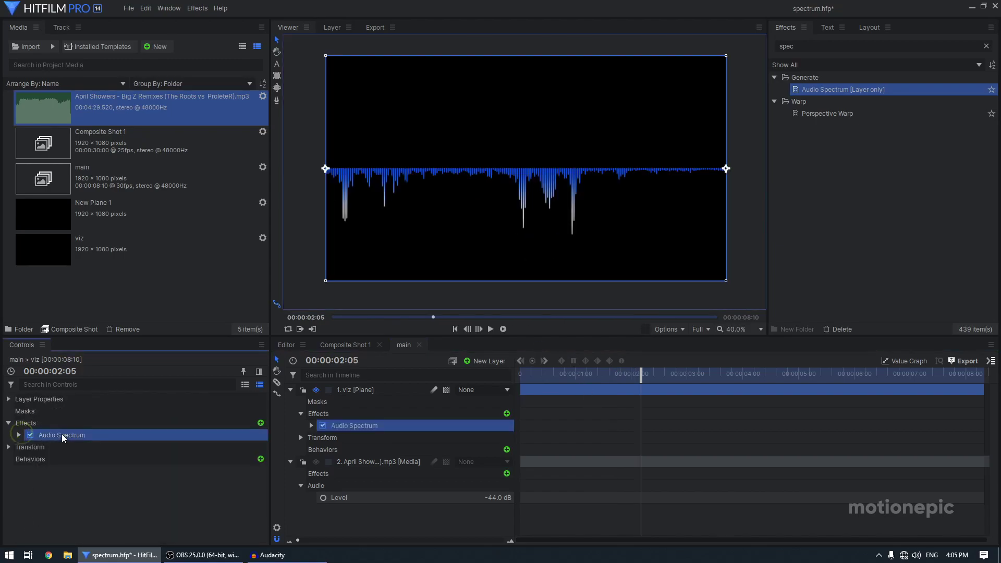
key(ctrl+d)
scroll(77, 475, down, 2)
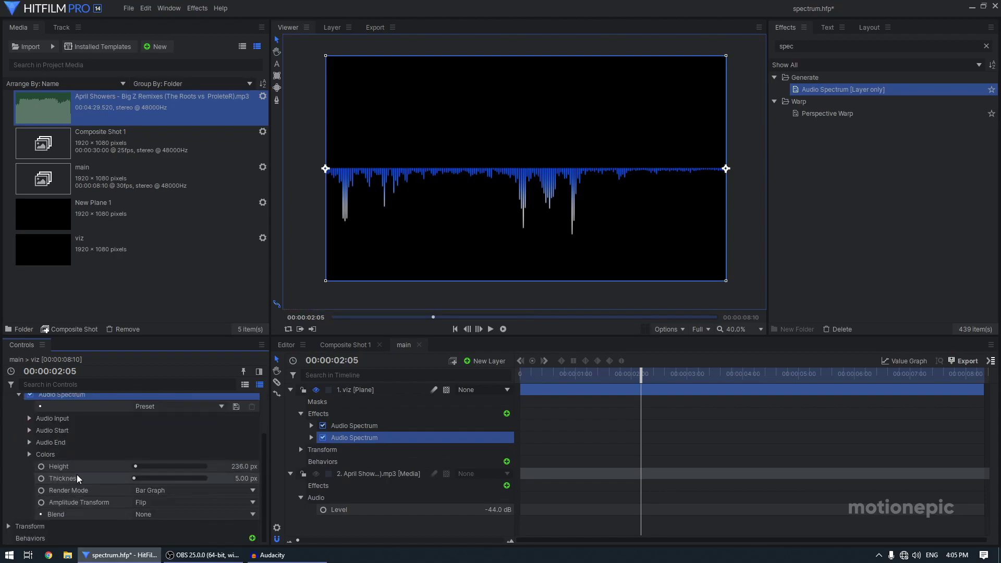
click(141, 490)
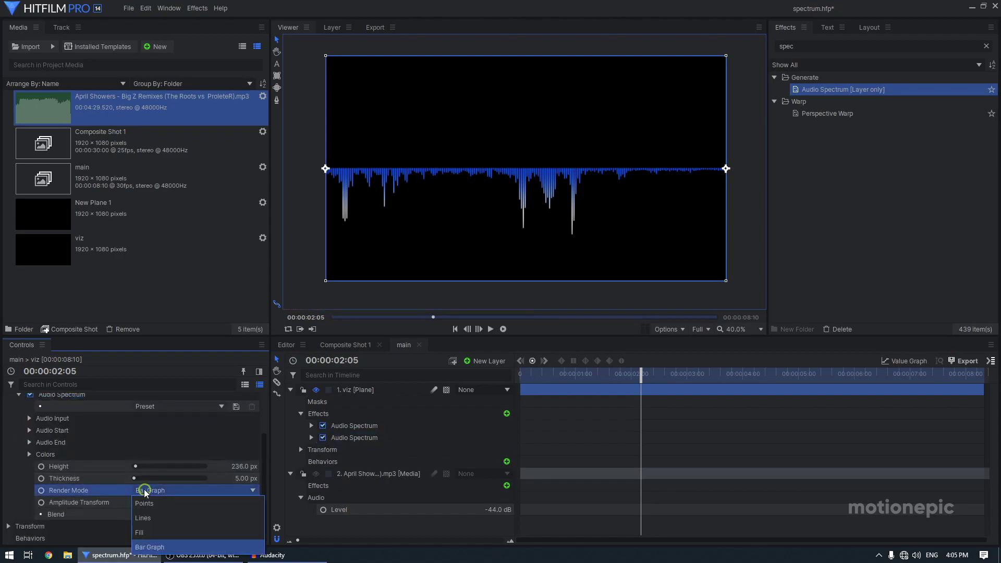
click(146, 504)
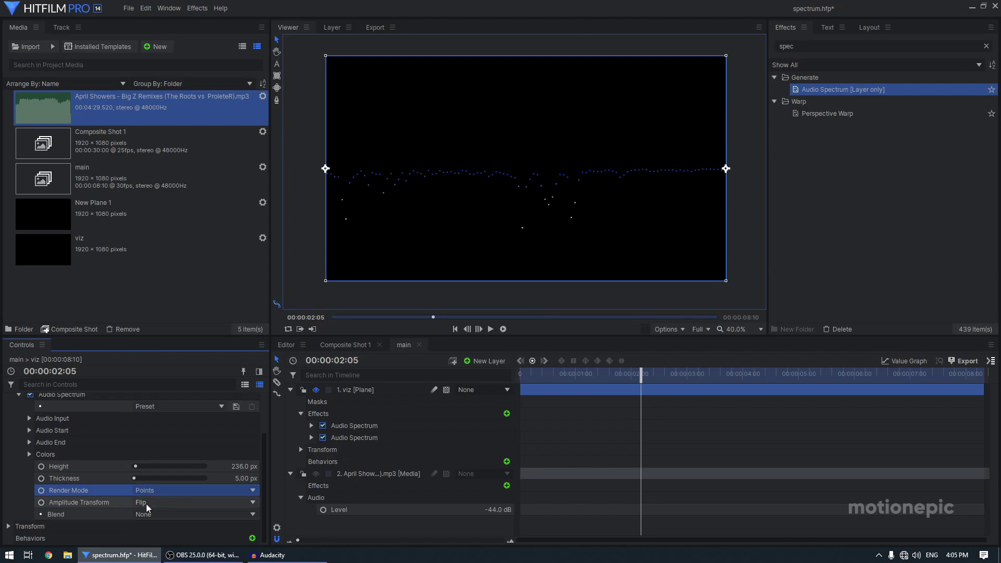
click(146, 517)
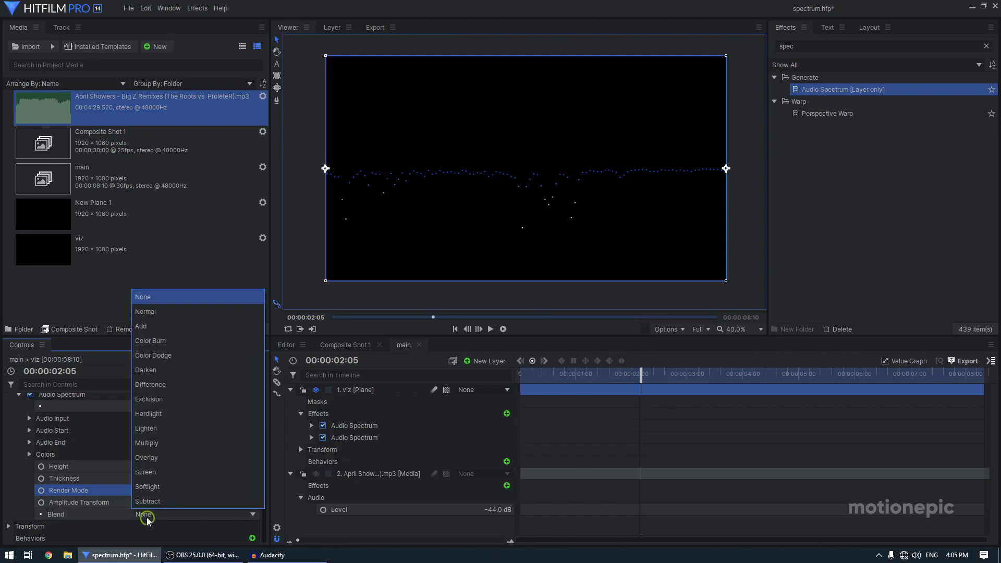
click(155, 326)
Keep the copy's amplitude transform on Flip, with 2 px thickness and 328 px height
scroll(484, 186, up, 2)
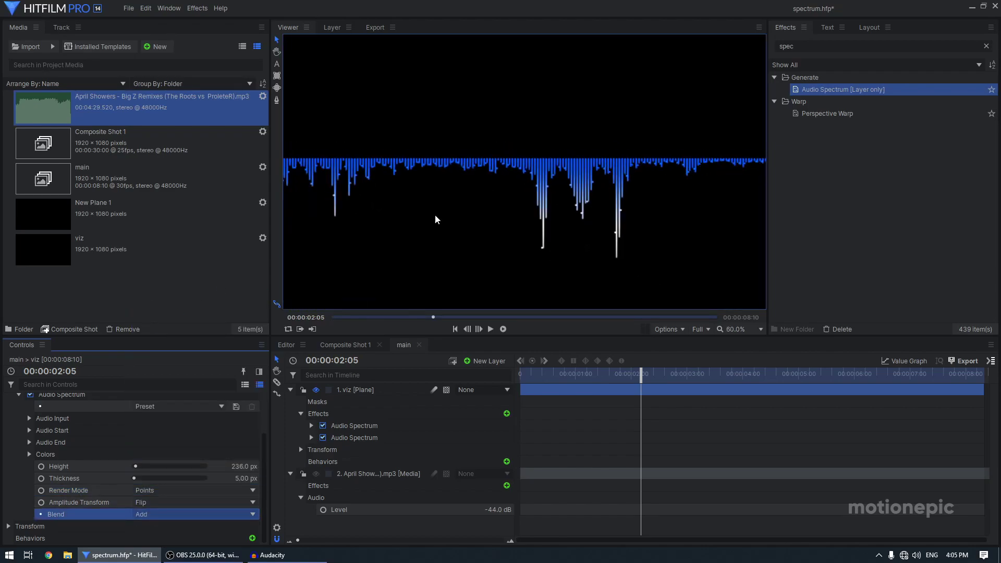
click(149, 502)
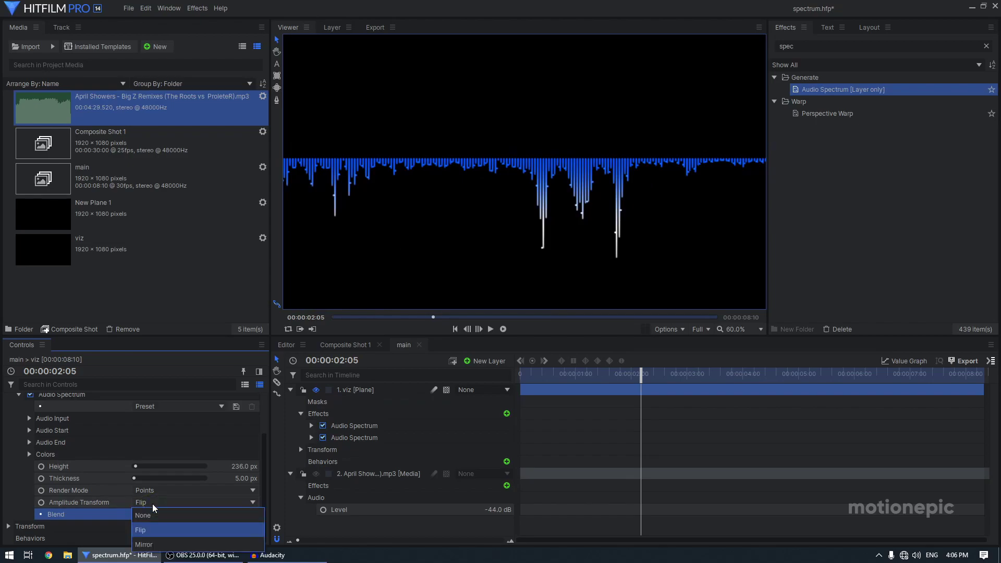
click(159, 545)
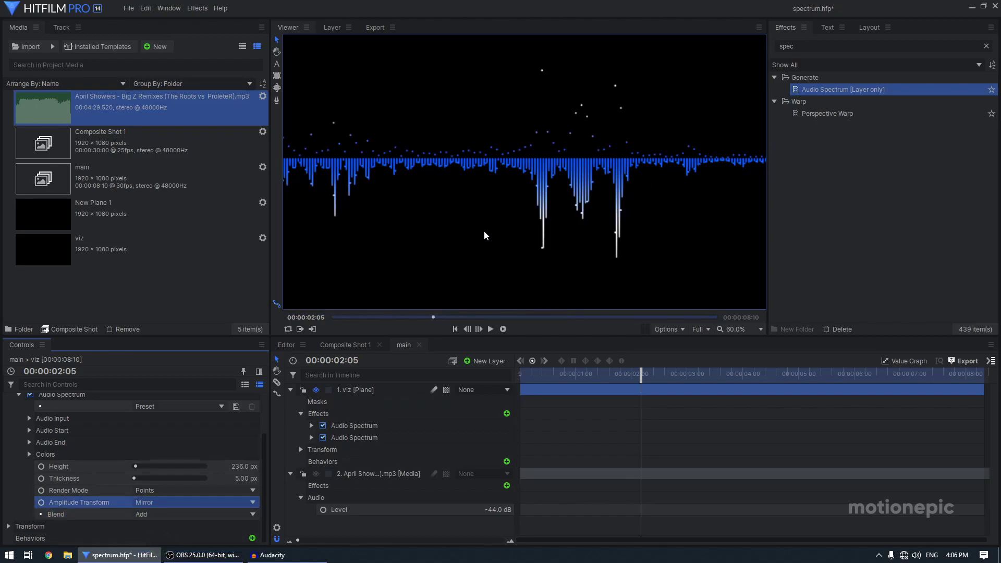
click(167, 499)
click(149, 530)
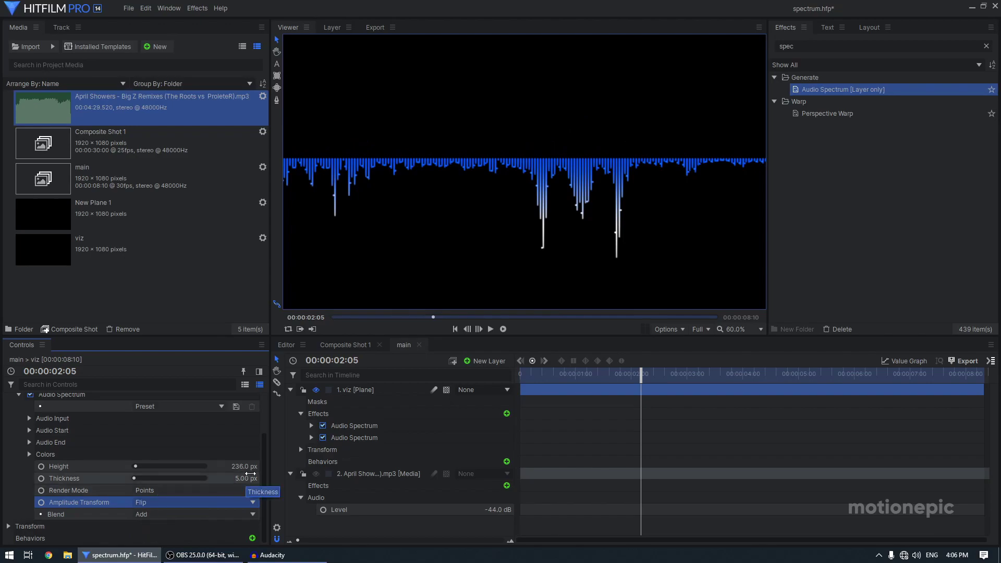
drag(243, 478, 199, 478)
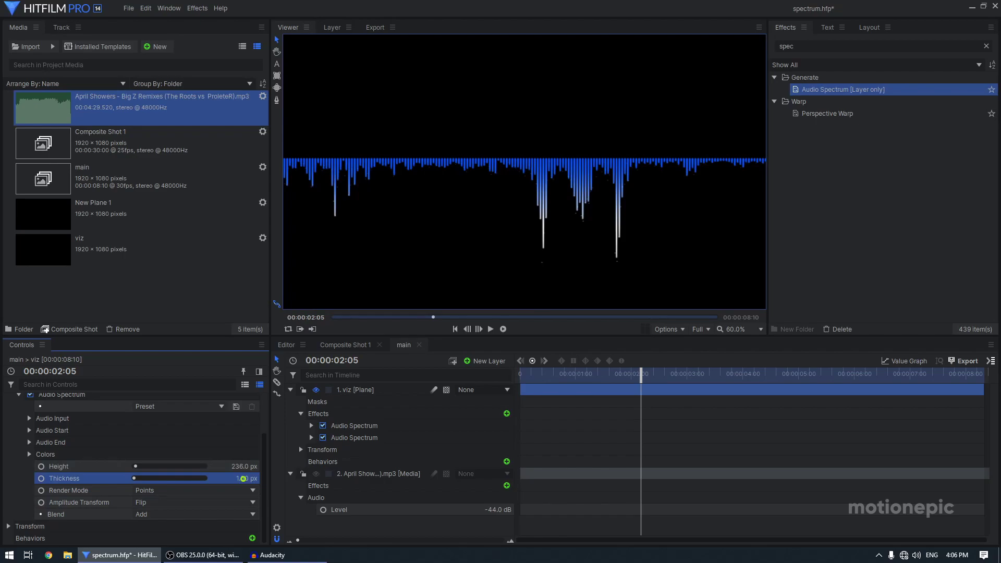
key(Return)
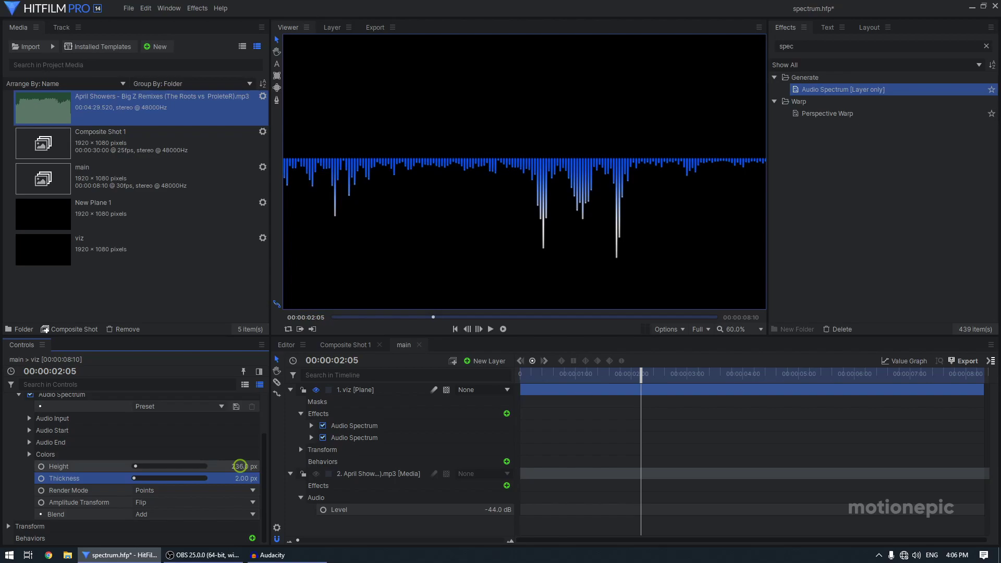
drag(240, 466, 254, 466)
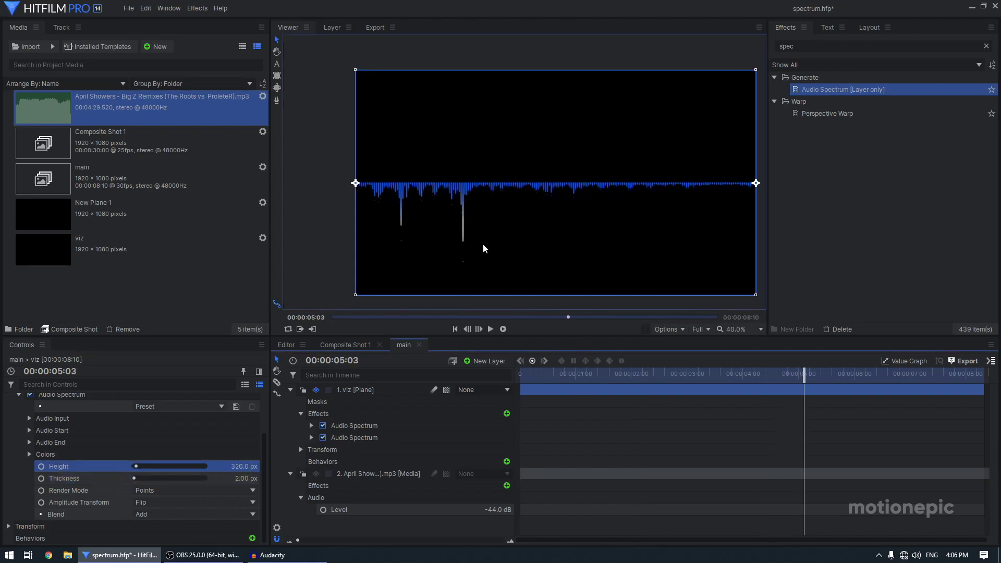
Apply a Glow effect to the viz layer below the Audio Spectrum
scroll(52, 399, up, 2)
click(19, 447)
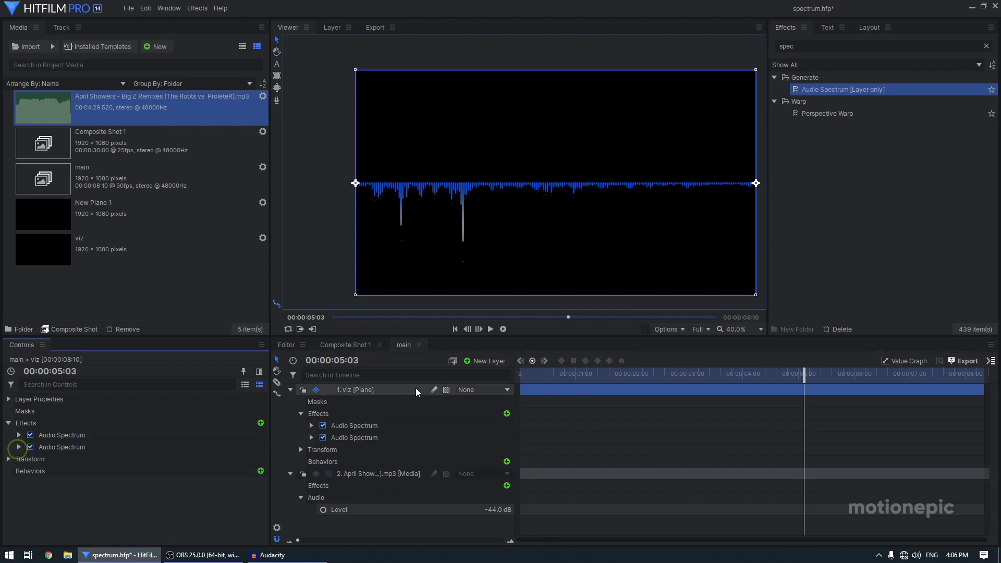
click(827, 46)
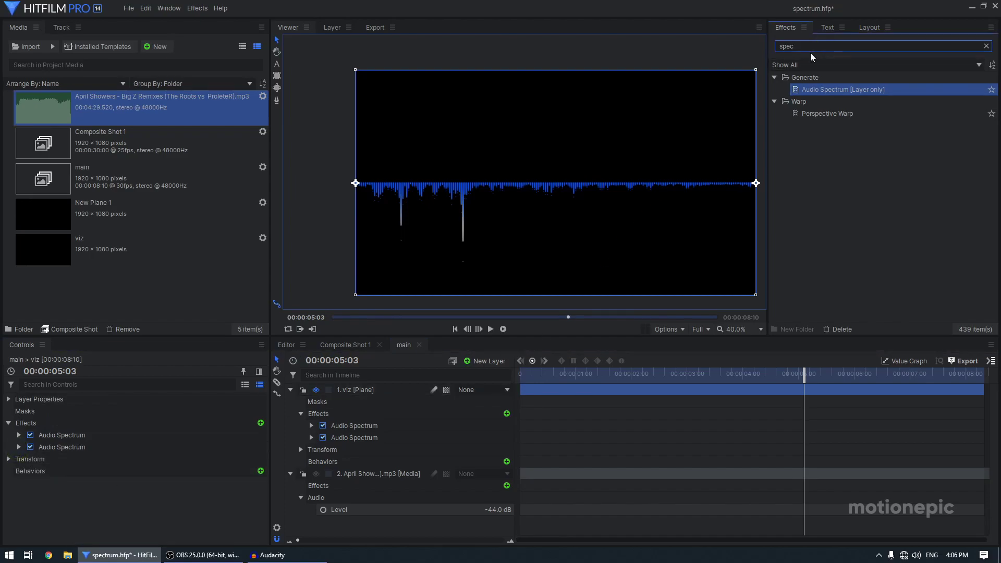
key(ctrl+a)
text(glo)
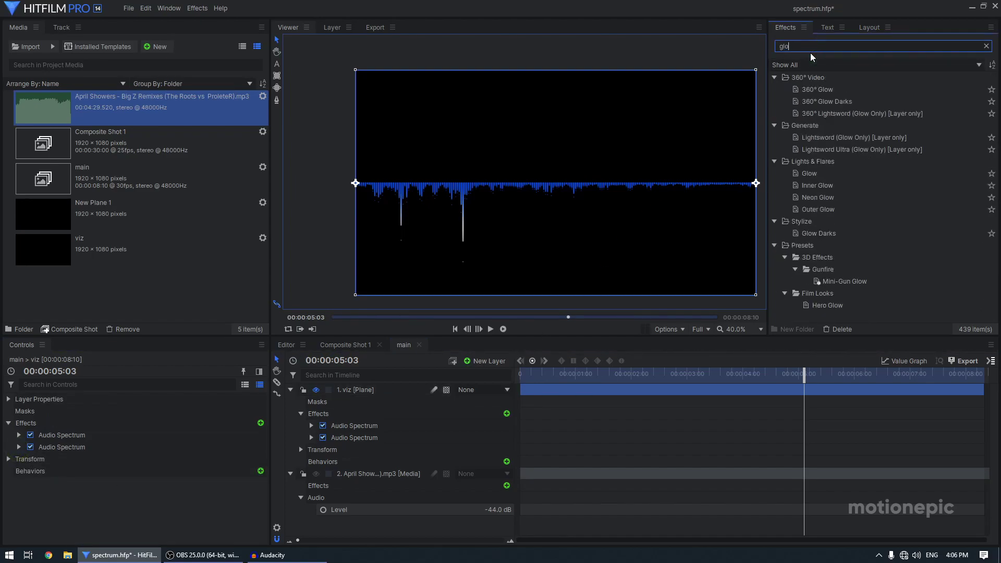
text(w)
click(812, 175)
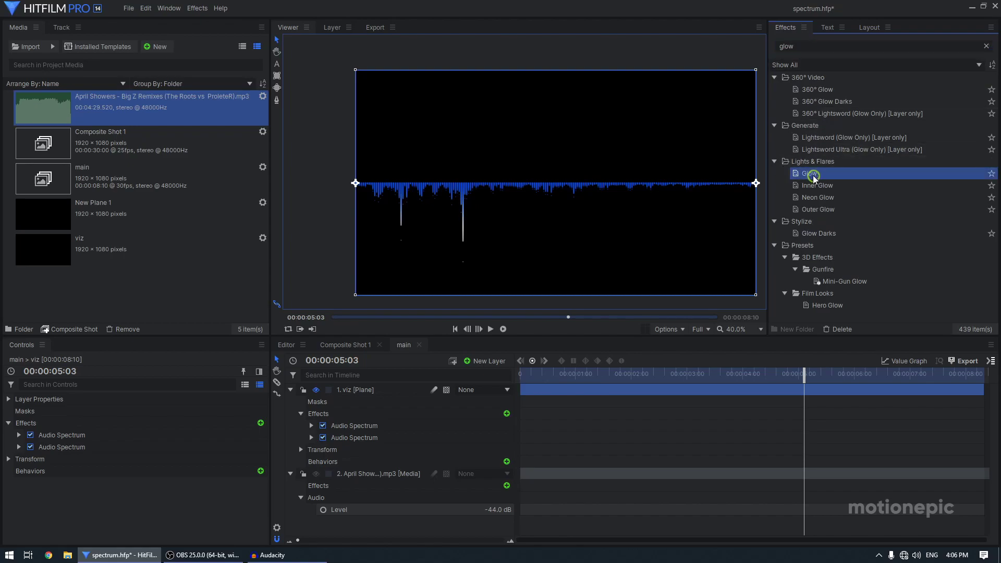
drag(813, 175, 39, 446)
Set the Glow to Normal blend, intensity 1.0, threshold 66% and radius 50 px
click(20, 458)
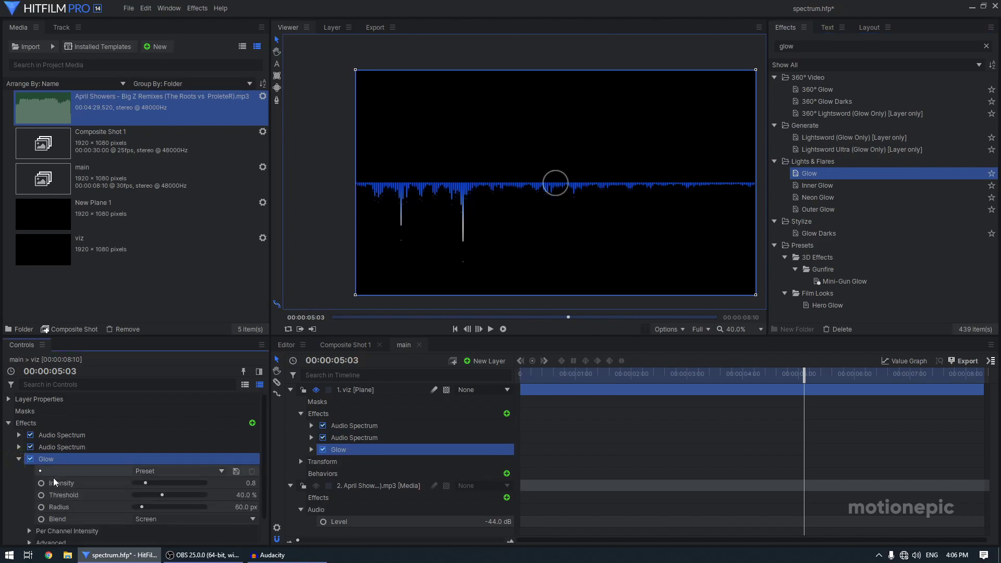
click(133, 519)
click(174, 321)
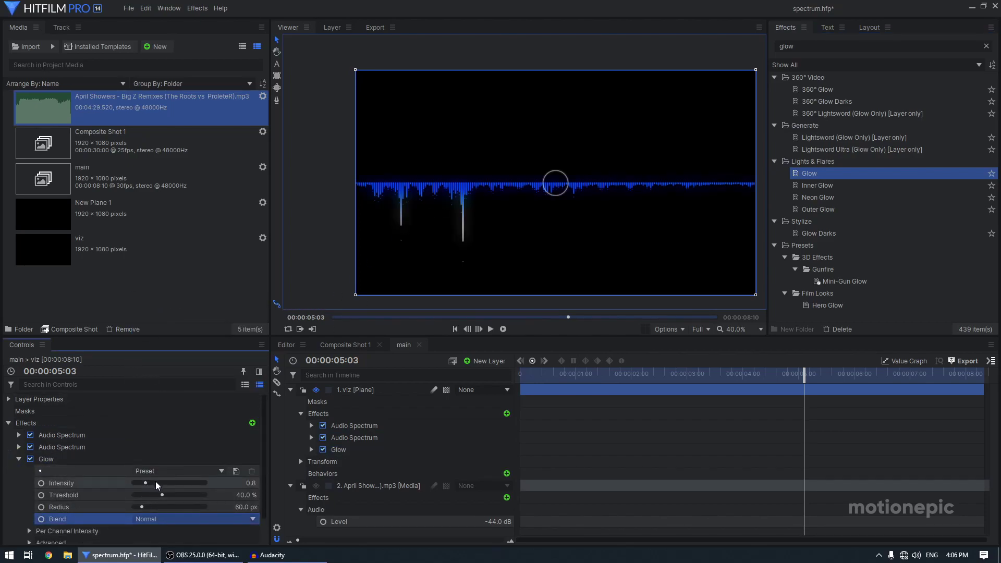
click(253, 483)
text(1)
key(Return)
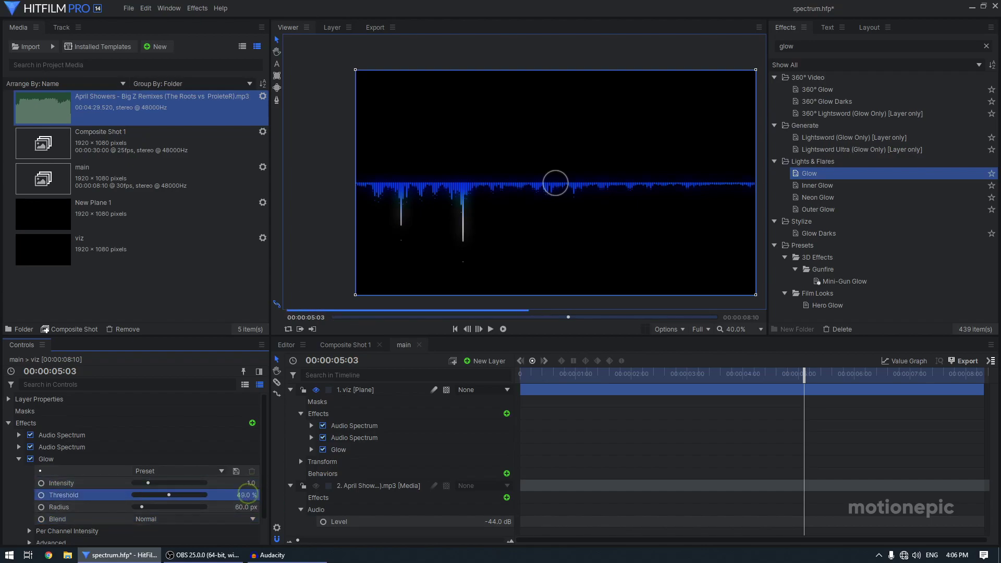
mouse_move(246, 494)
mouse_down()
mouse_move(260, 494)
mouse_move(248, 495)
mouse_up()
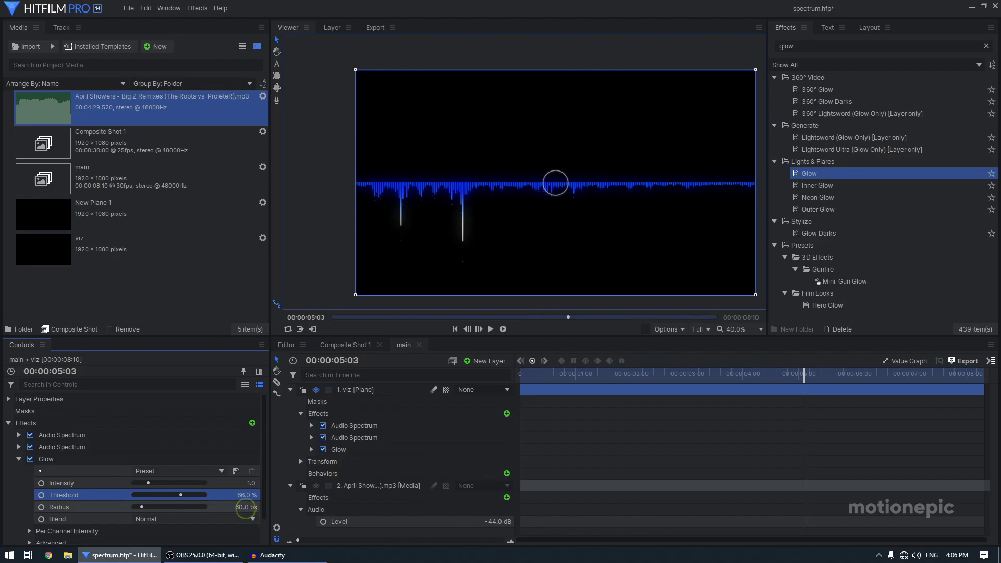
drag(245, 507, 246, 507)
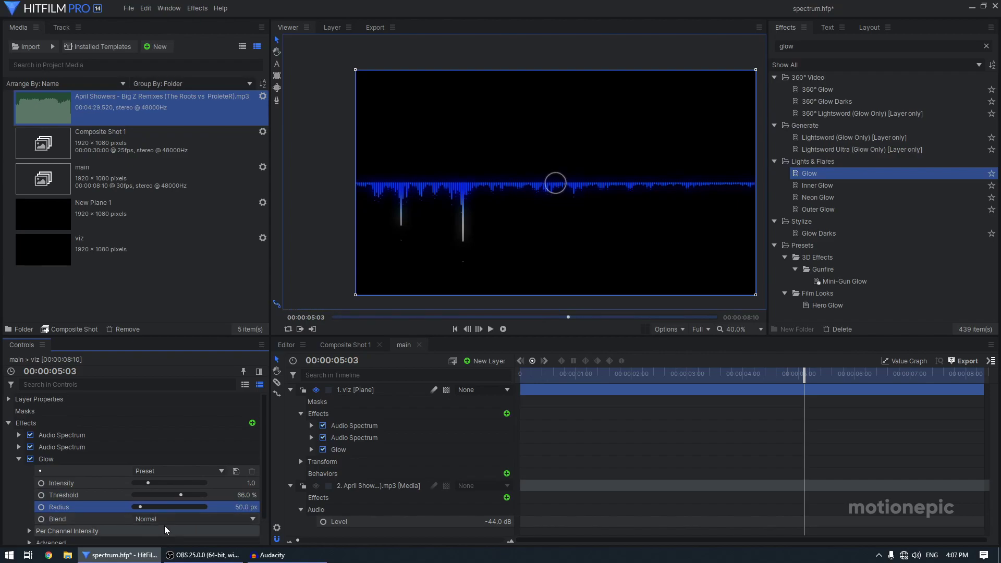
Duplicate the Glow and give the copy intensity 5, threshold 41% and radius 440 px
click(19, 459)
key(ctrl+d)
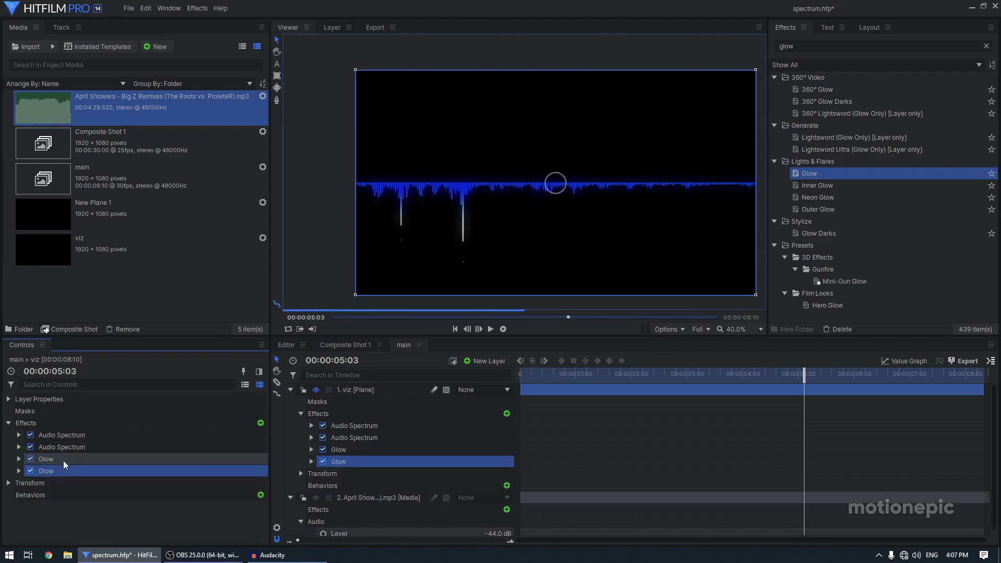
click(18, 471)
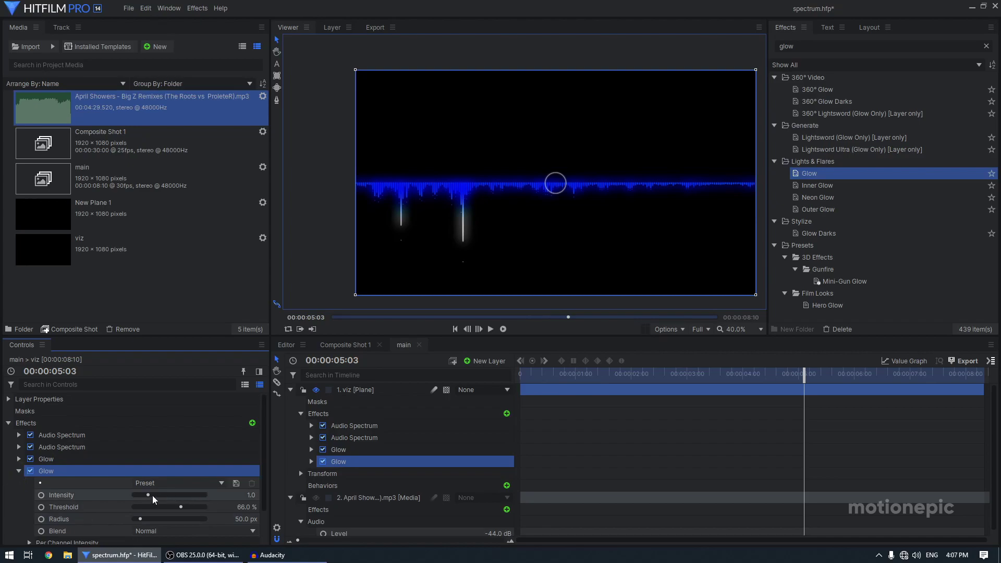
drag(147, 496, 276, 497)
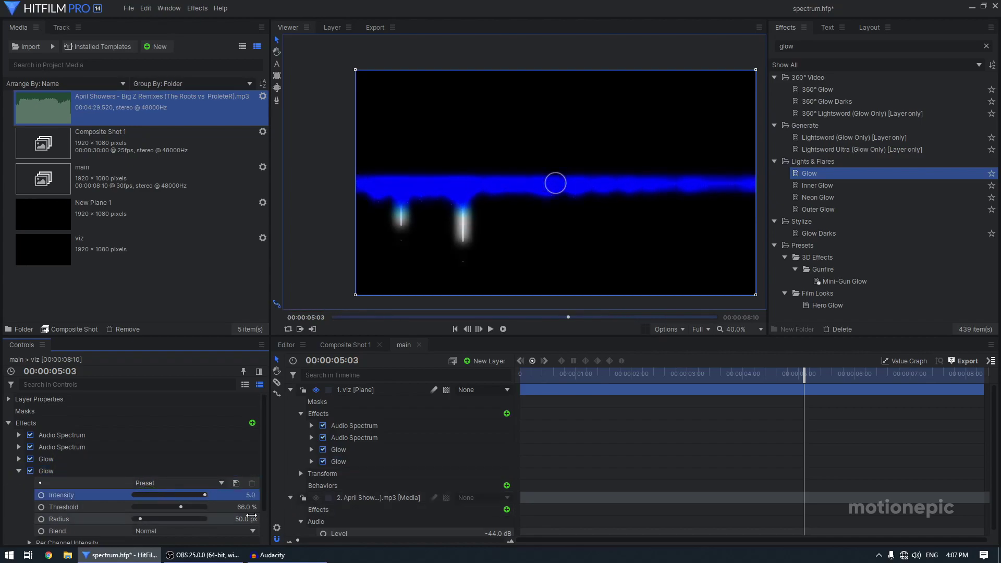
mouse_move(178, 520)
mouse_down()
mouse_move(208, 518)
mouse_move(194, 518)
mouse_up()
mouse_move(181, 507)
mouse_down()
mouse_move(146, 506)
mouse_move(161, 506)
mouse_up()
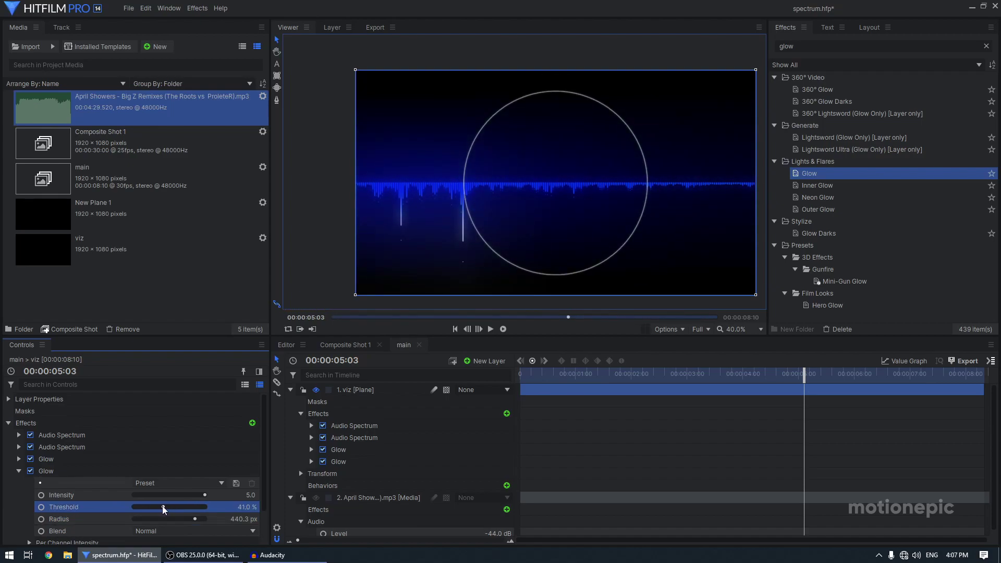
Duplicate the second Glow and give the third one threshold 0% and radius 1008 px
click(18, 471)
click(40, 472)
key(ctrl+d)
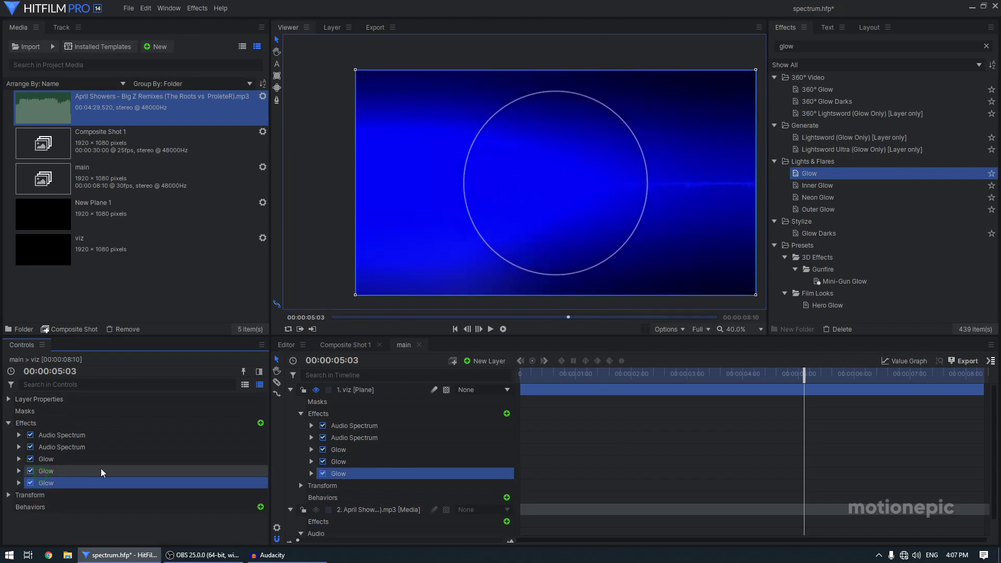
click(19, 483)
scroll(156, 505, down, 1)
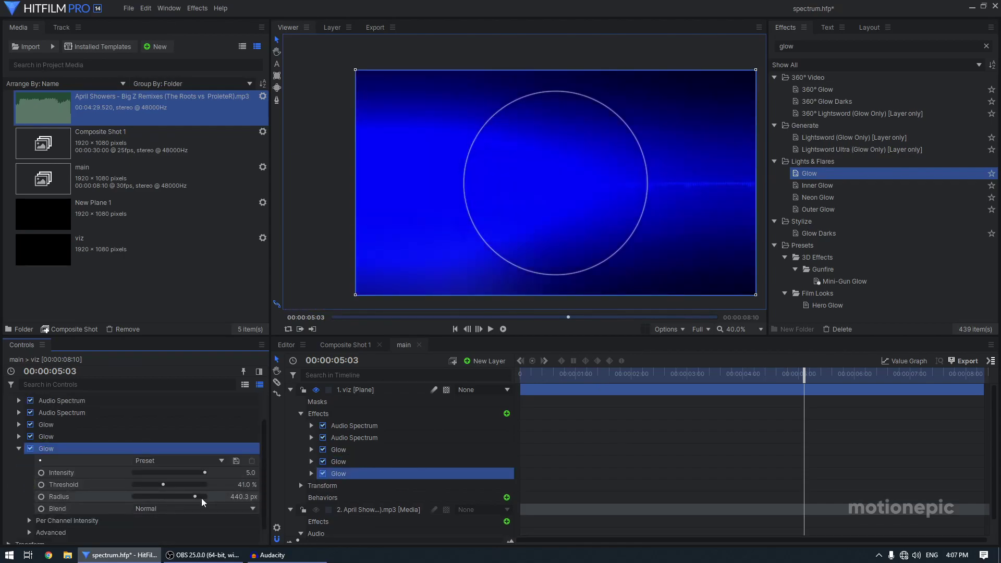
drag(201, 498, 177, 473)
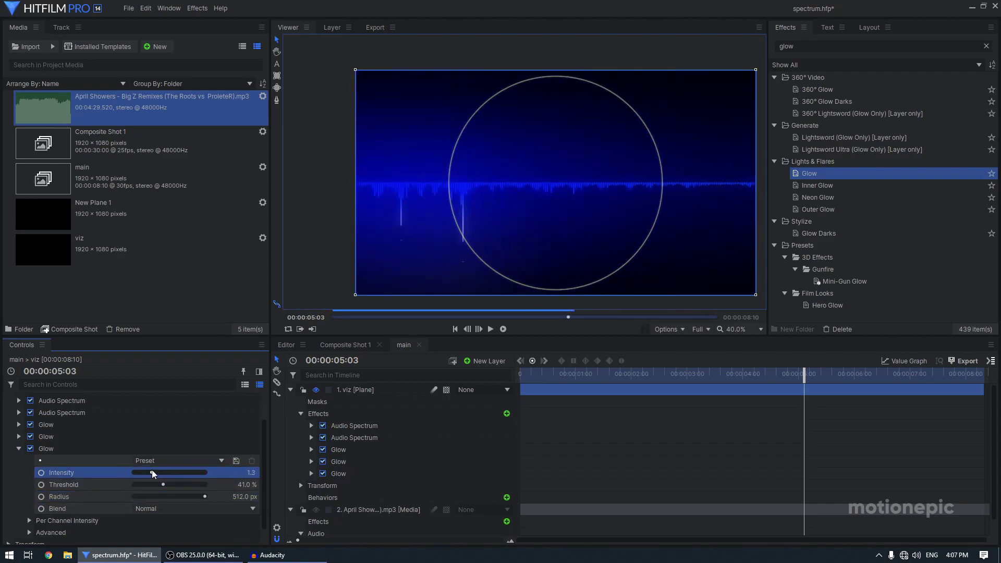
drag(163, 485, 134, 484)
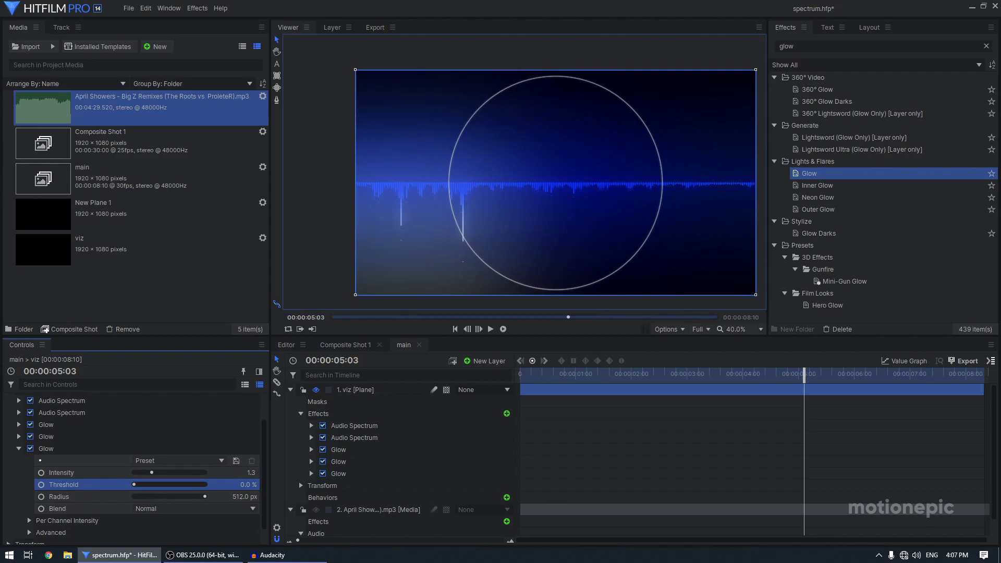
drag(205, 496, 230, 472)
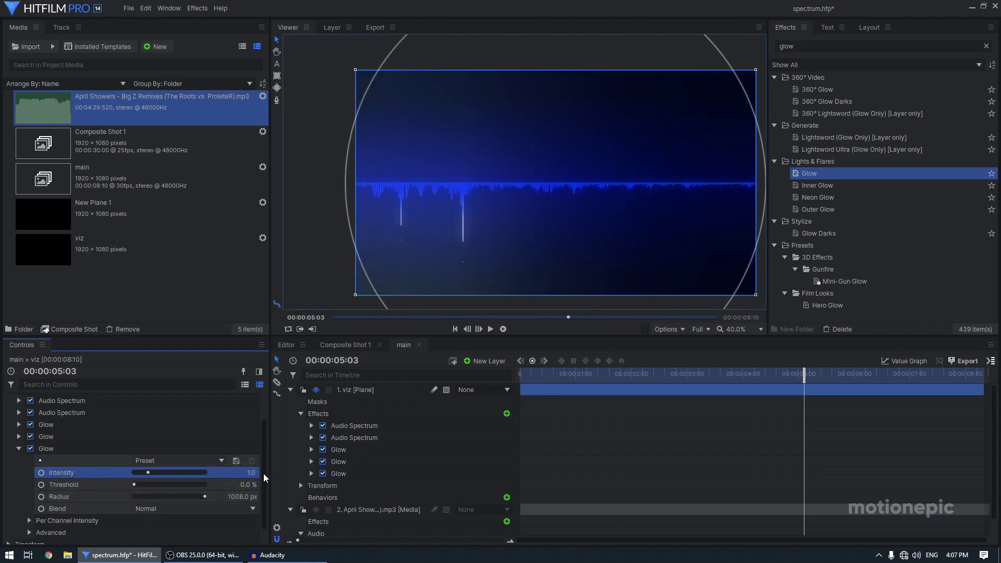
Preview the glows, disable the third Glow effect, then preview the result again
click(599, 380)
key(space)
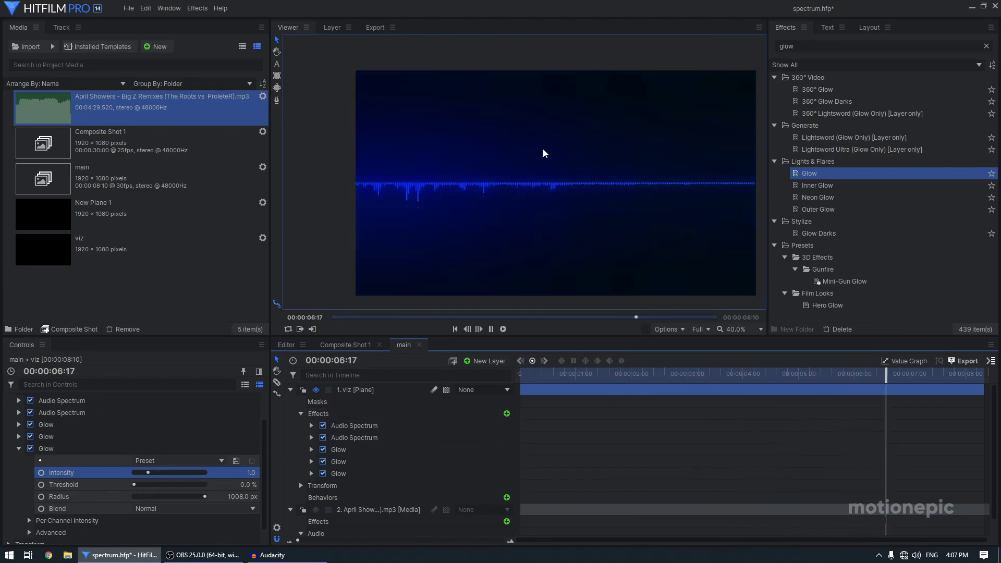
key(space)
click(31, 449)
click(19, 449)
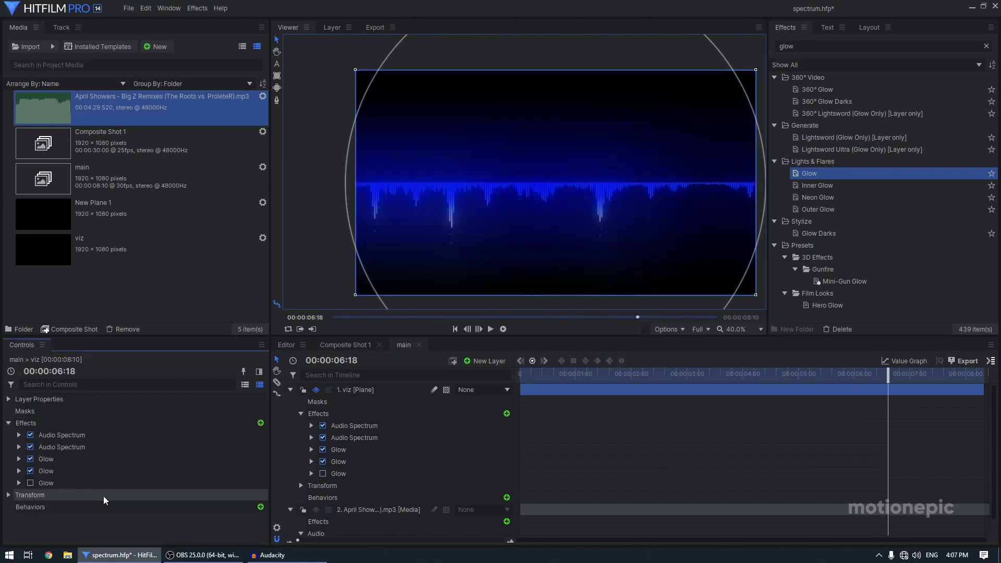
click(572, 373)
key(space)
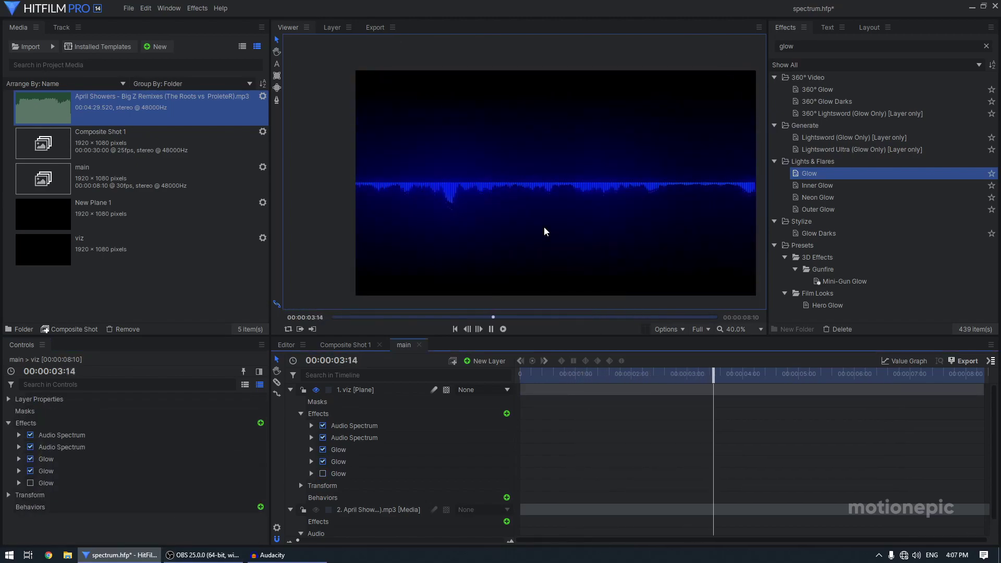
key(space)
Add a text layer reading 'April Showers' with font size 85
click(291, 390)
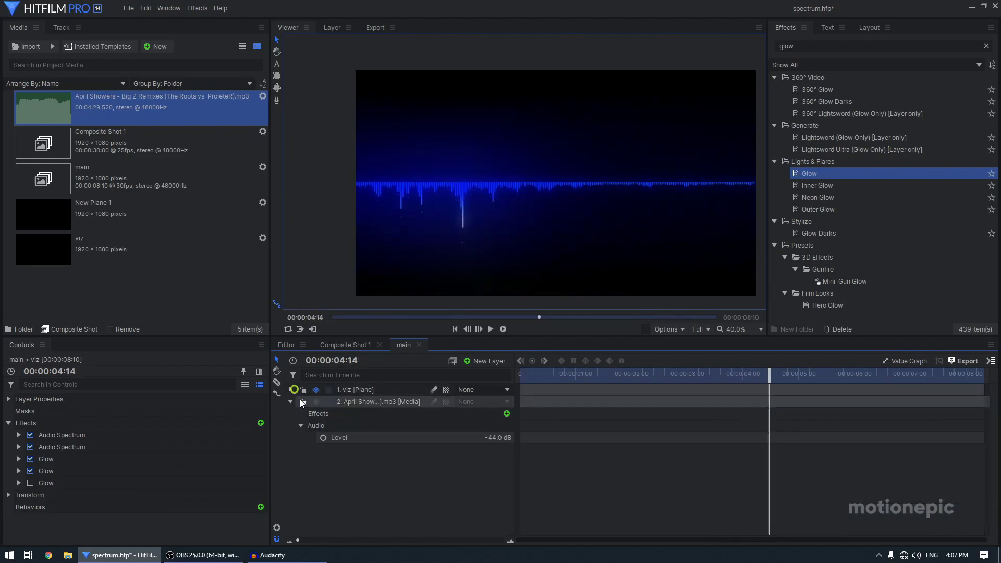
click(482, 359)
click(481, 419)
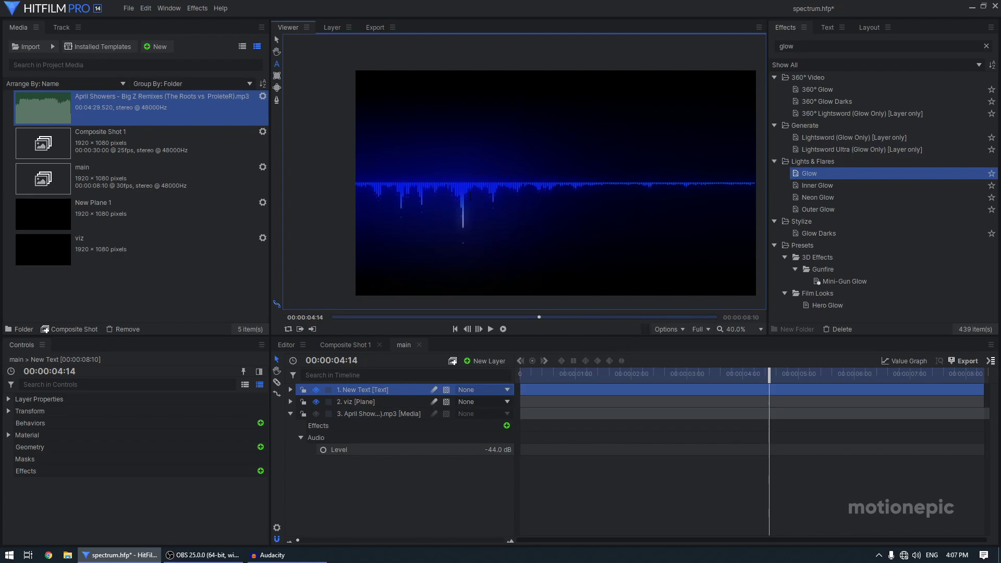
text(April)
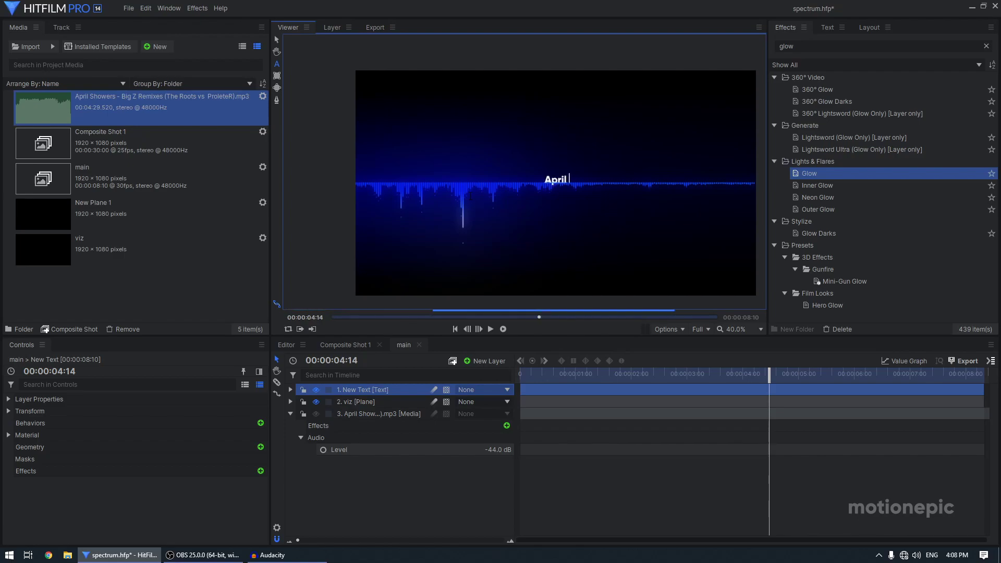
text( Showers)
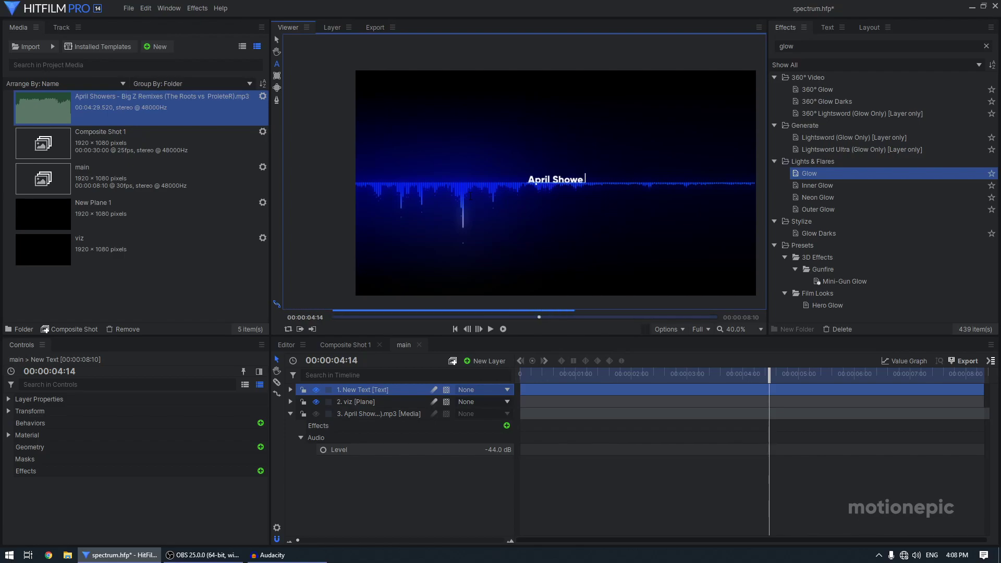
click(827, 27)
text(85)
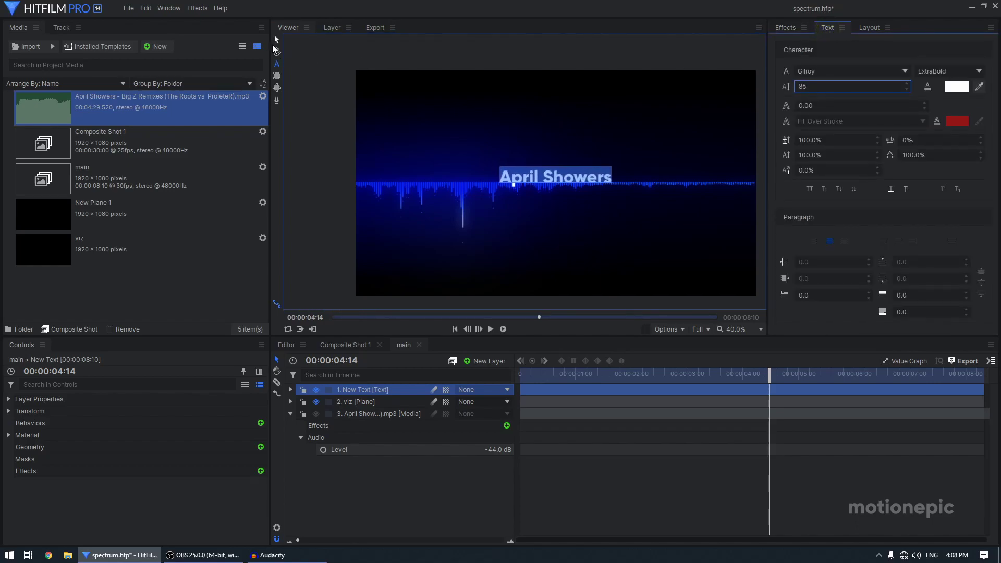
click(275, 41)
Move the title below the spectrum line and set its blend mode to Overlay
drag(569, 174, 533, 213)
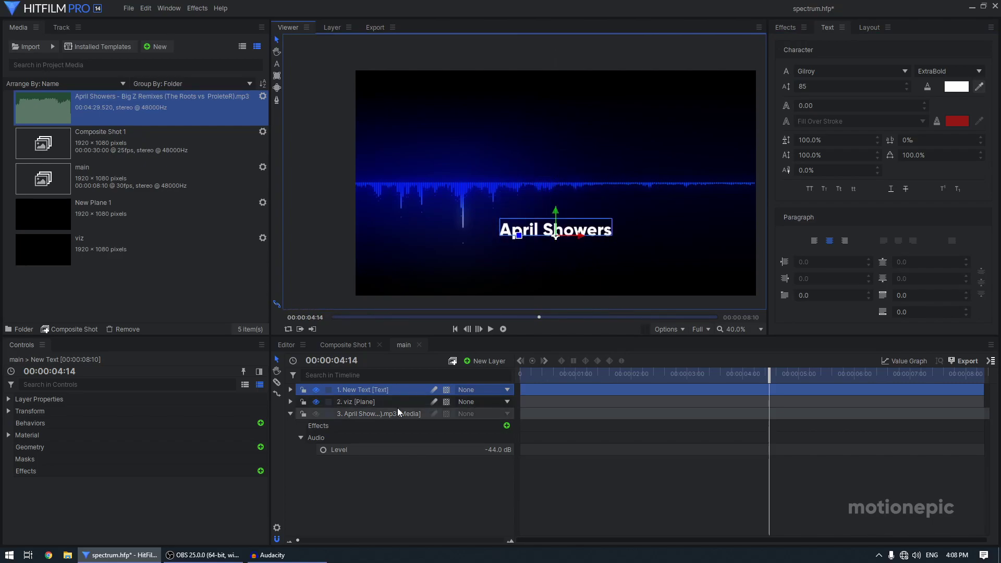
click(361, 393)
right_click(361, 392)
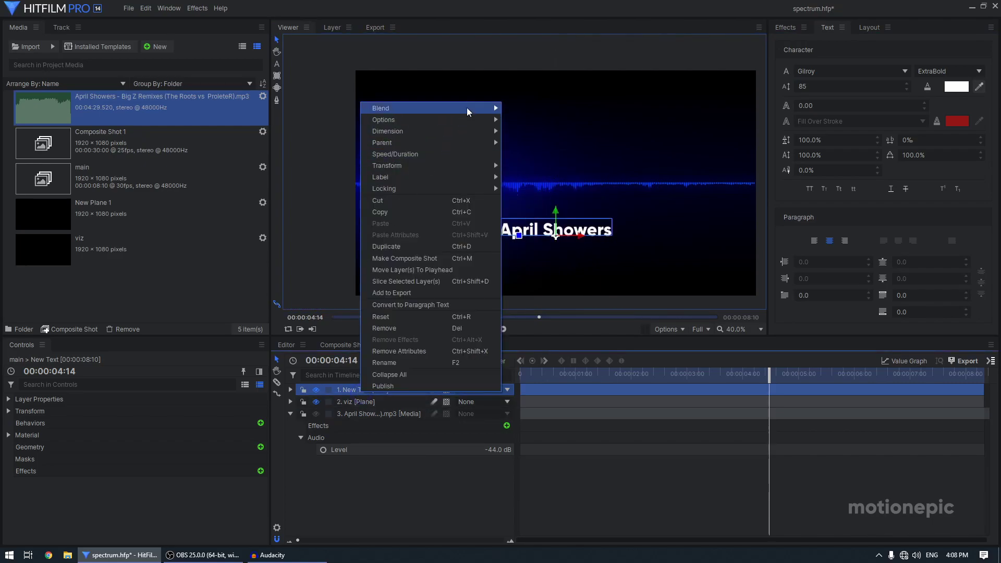
mouse_move(487, 111)
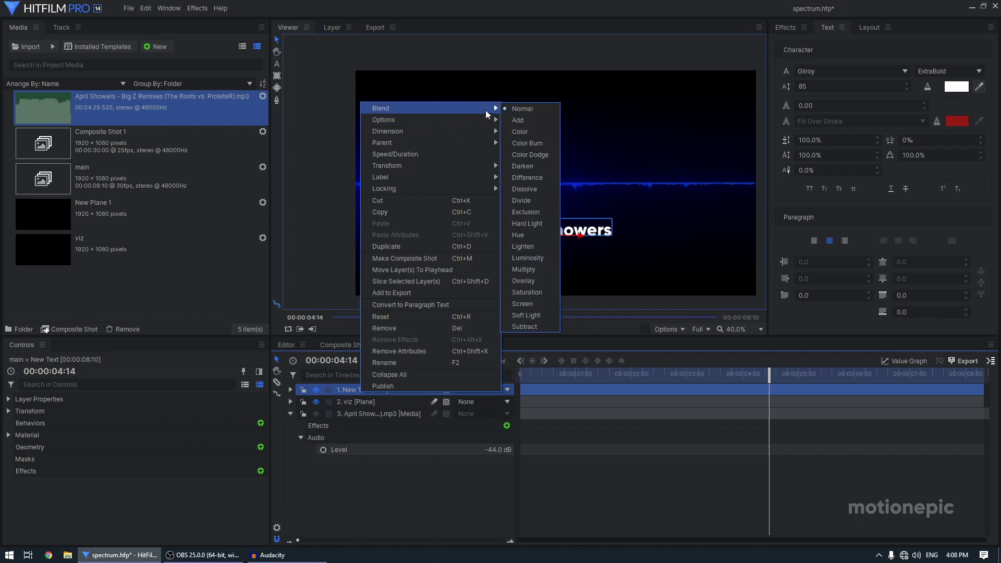
click(533, 281)
click(592, 374)
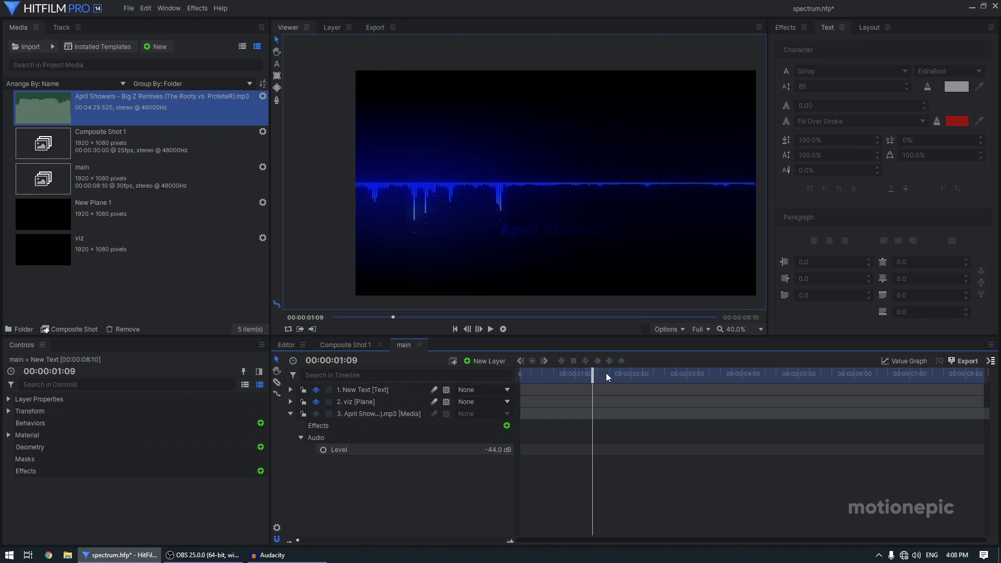
Play the finished animation from about 1.5 s, then collapse the audio layer's details
click(491, 330)
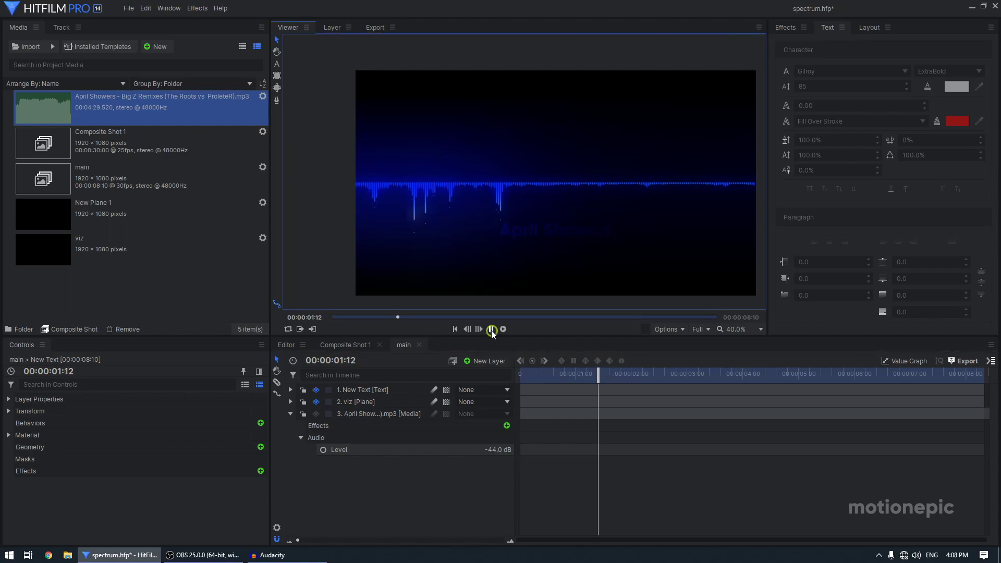
click(491, 329)
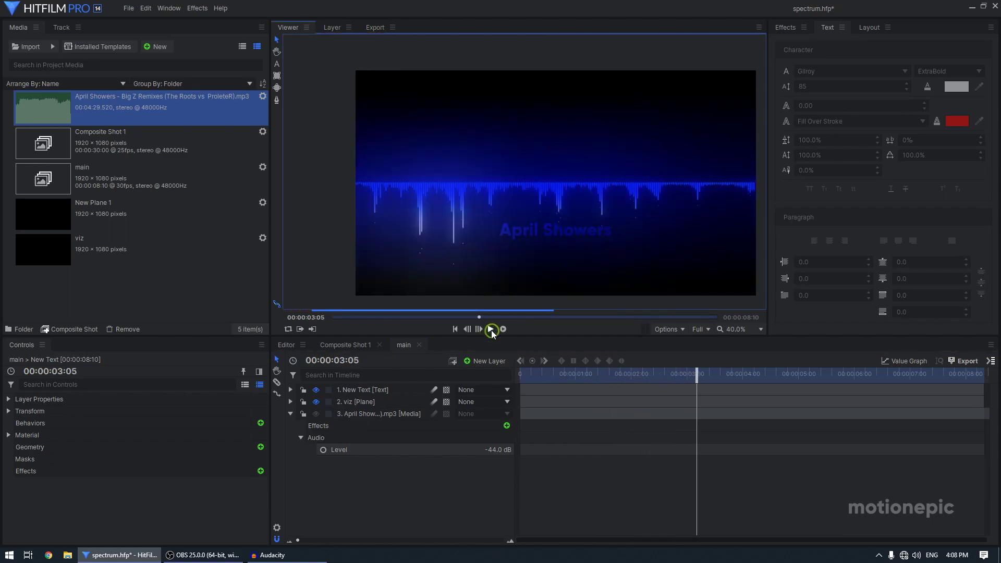
click(604, 376)
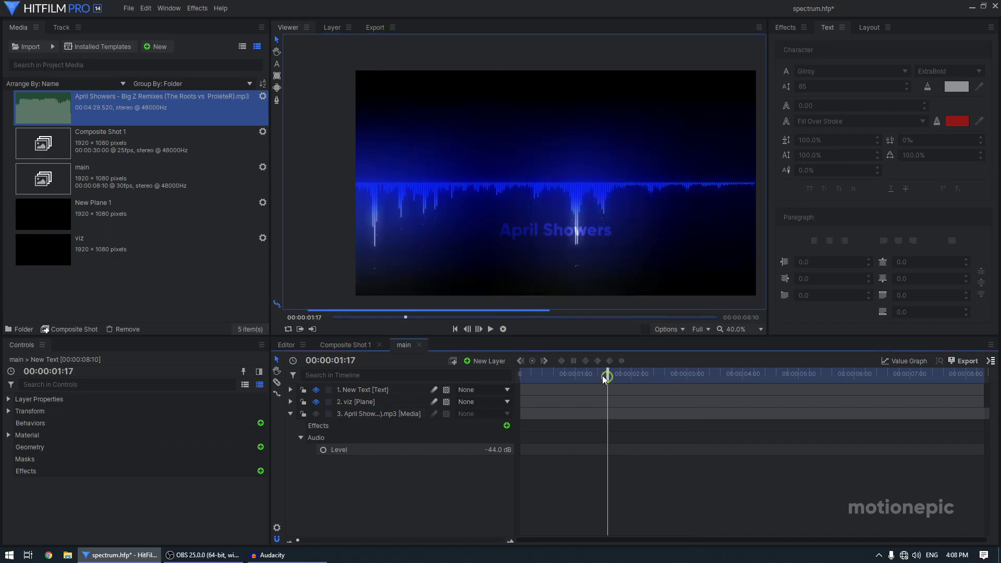
click(490, 330)
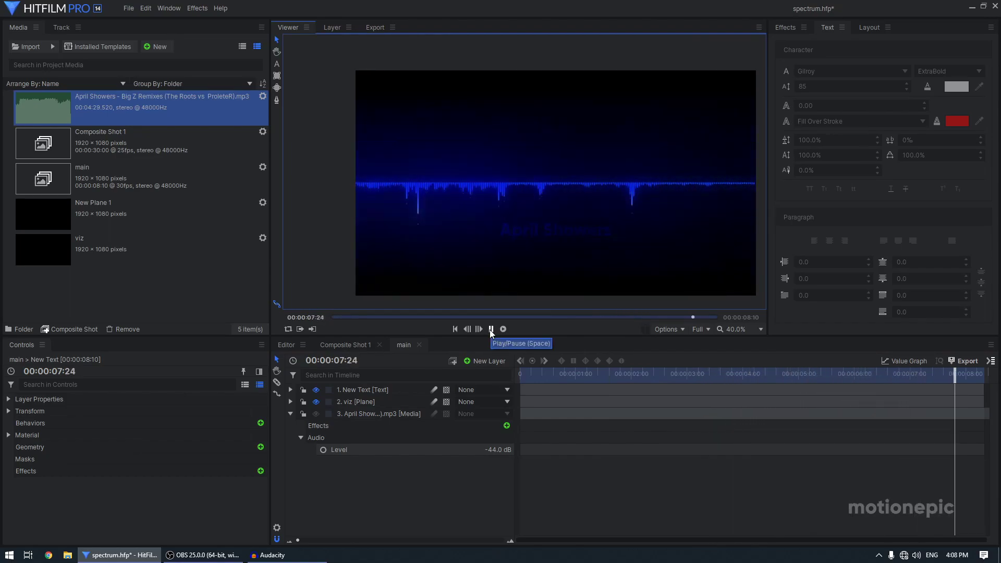
click(290, 414)
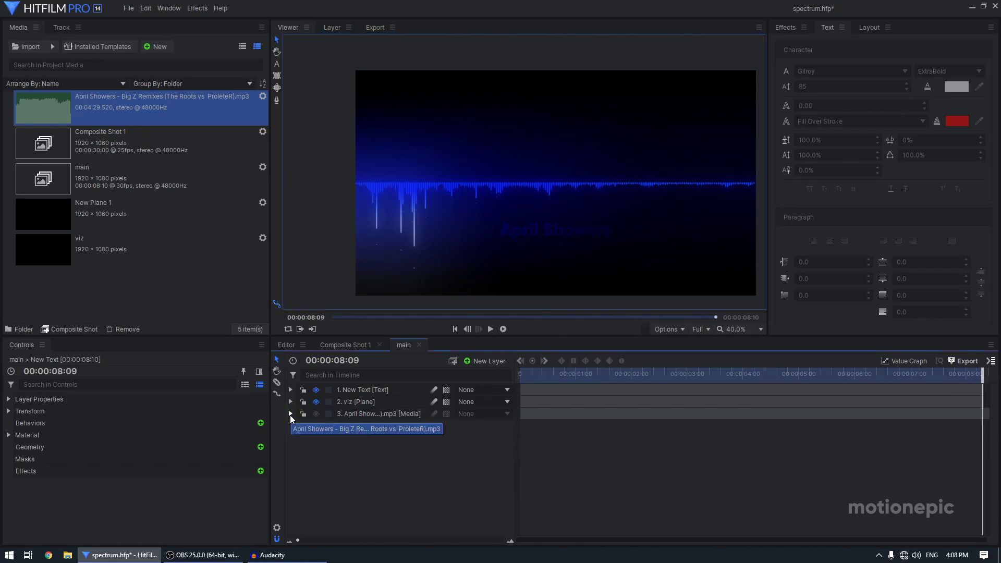